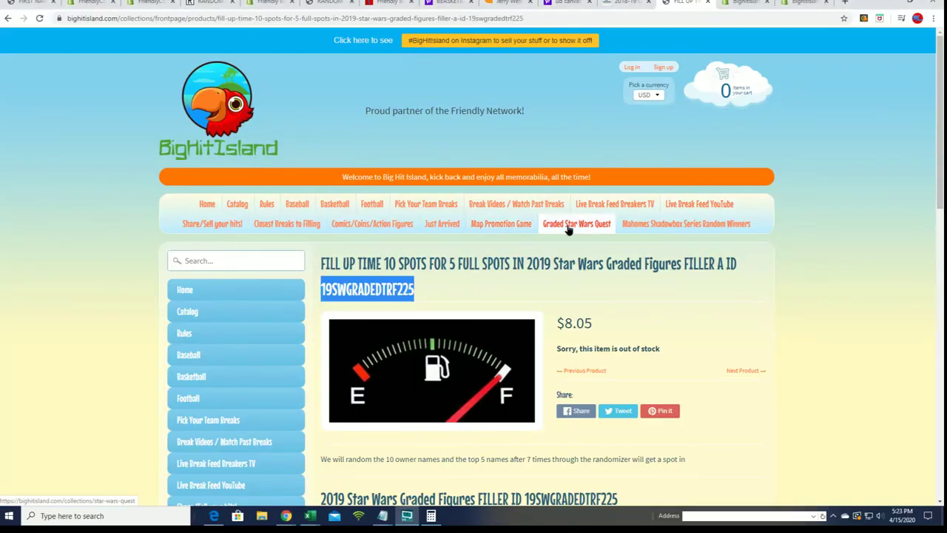
# - Open the Graded Star Wars Quest page and scroll to the Yoda prize section
pyautogui.click(568, 224)
pyautogui.scroll(-10, 548, 337)
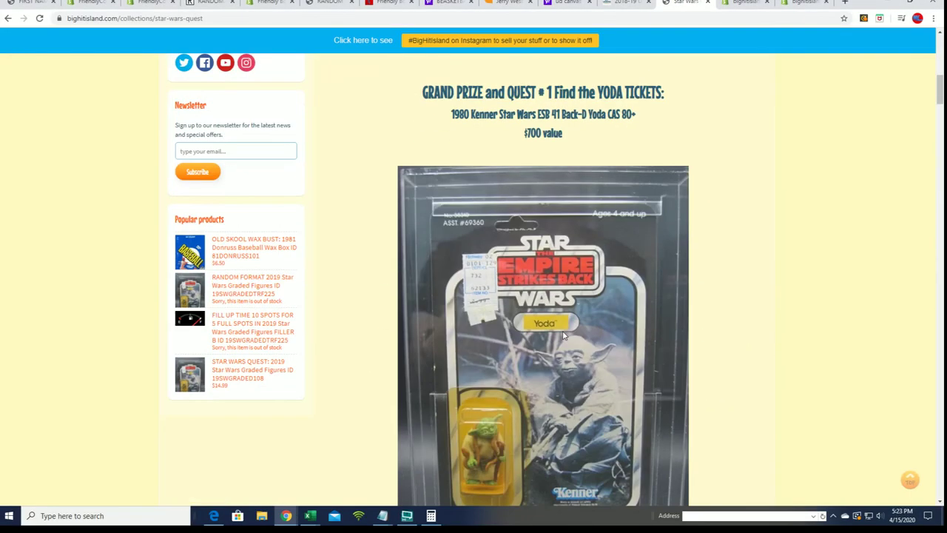
pyautogui.scroll(2, 560, 333)
pyautogui.scroll(-3, 449, 184)
pyautogui.scroll(3, 430, 130)
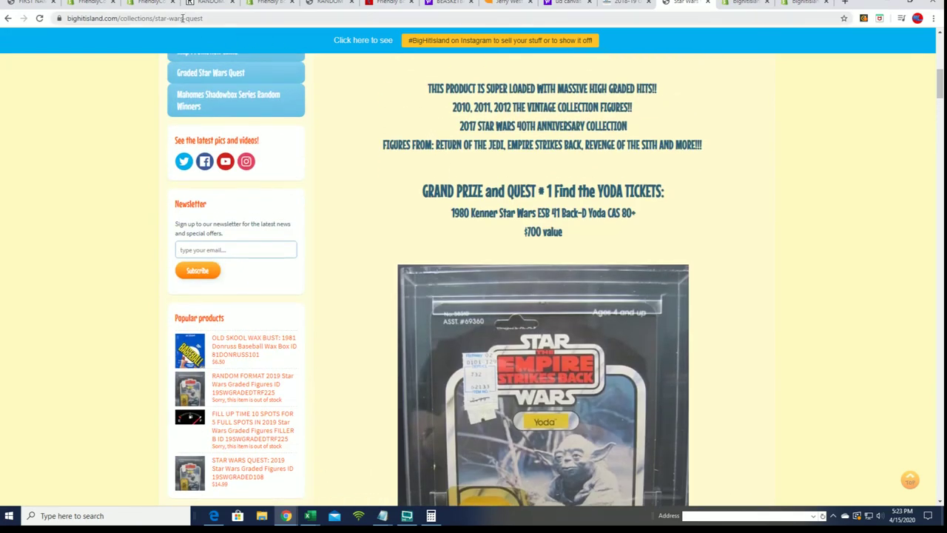
# - Copy the Star Wars Quest page address and bring up the Notepad name and prize lists
pyautogui.rightClick(180, 19)
pyautogui.click(202, 74)
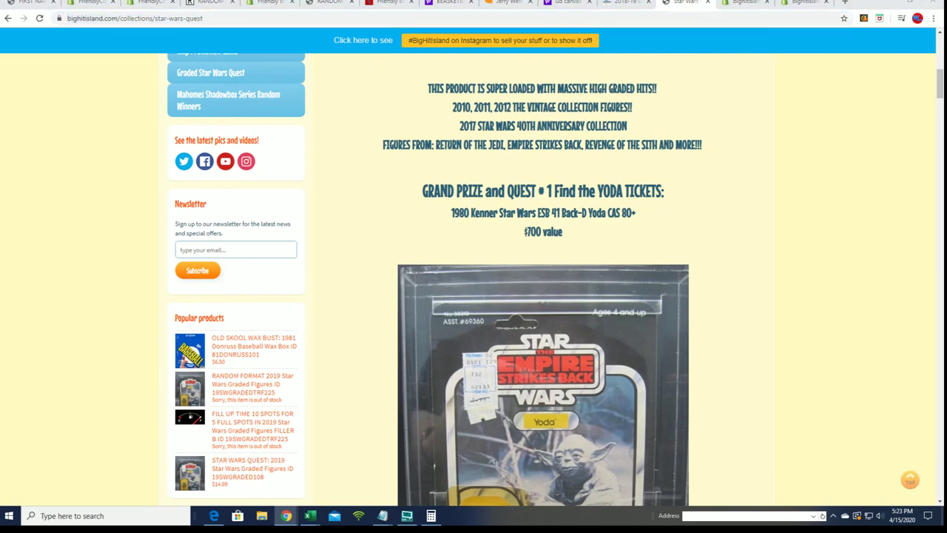
pyautogui.click(383, 516)
pyautogui.scroll(-10, 572, 252)
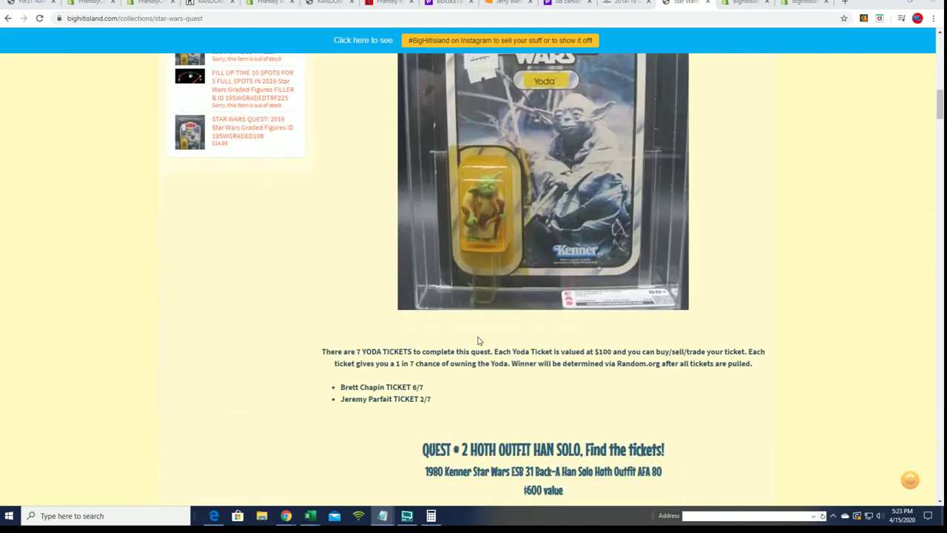
pyautogui.scroll(1, 378, 227)
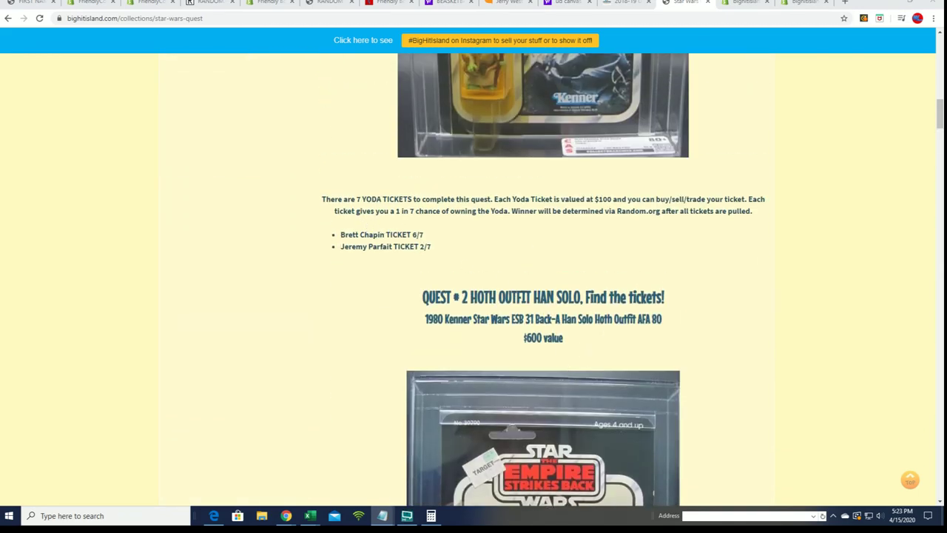
pyautogui.hotkey('alt', 'Tab')
pyautogui.hotkey('alt', 'Tab')
# - Check the FILL UP TIME, FILLER B and RANDOM FORMAT Notepad lists, then minimize all three
pyautogui.moveTo(526, 104); pyautogui.dragTo(538, 102)
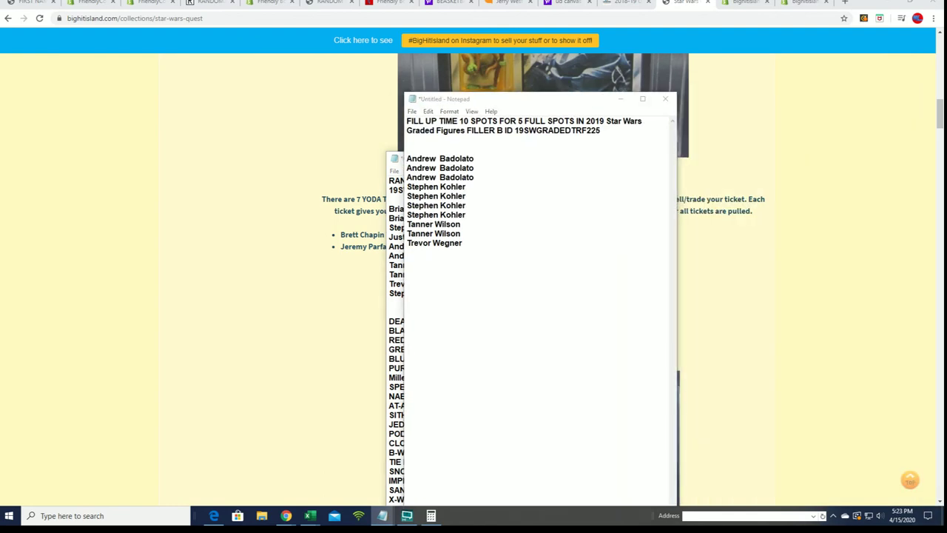
pyautogui.hotkey('alt', 'Tab')
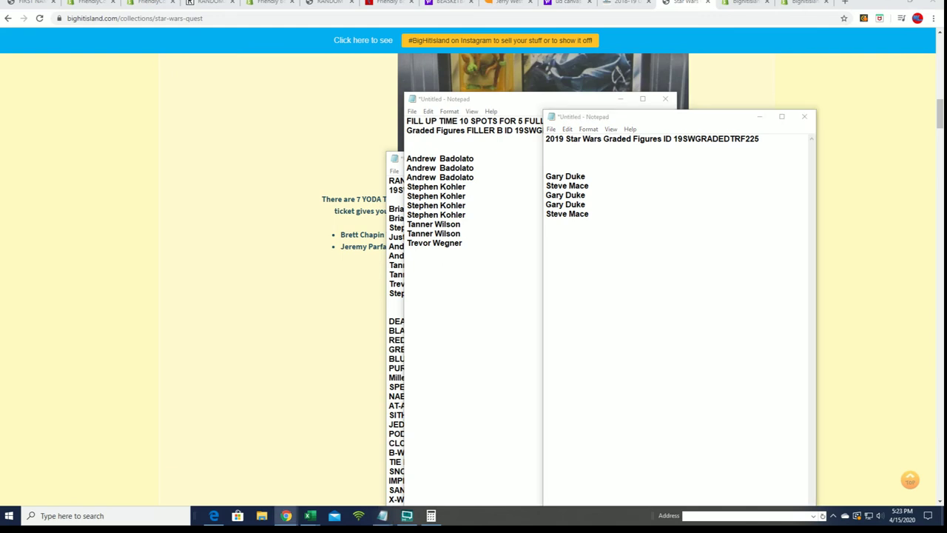
pyautogui.press('super+Down')
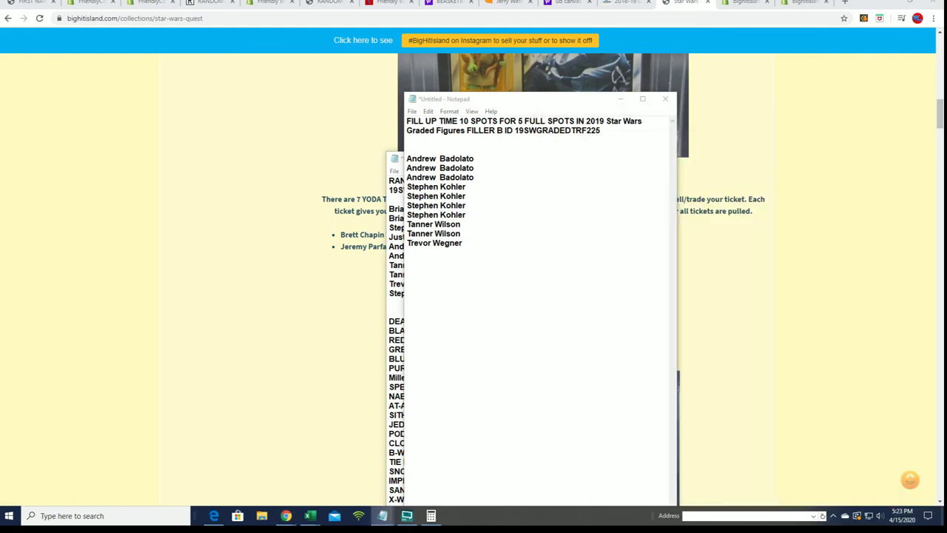
pyautogui.press('super+Down')
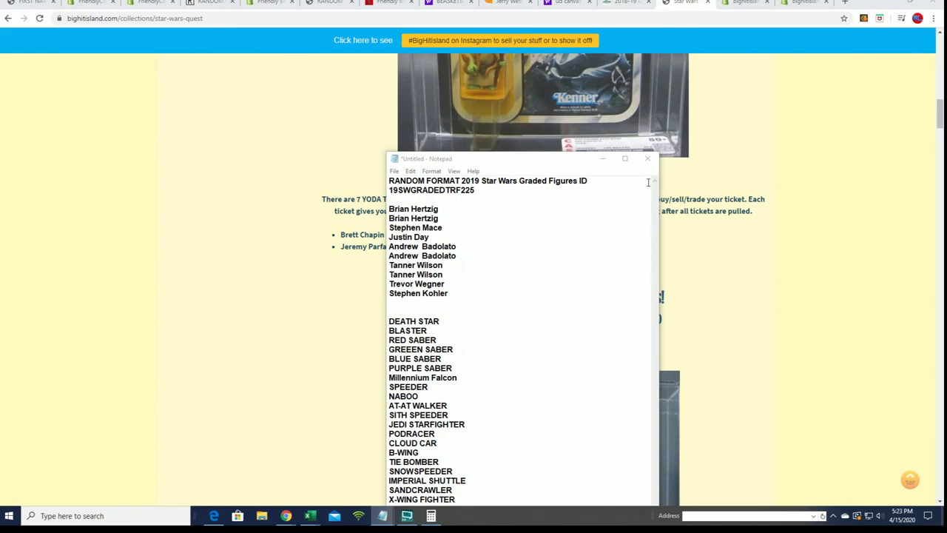
pyautogui.press('super+Down')
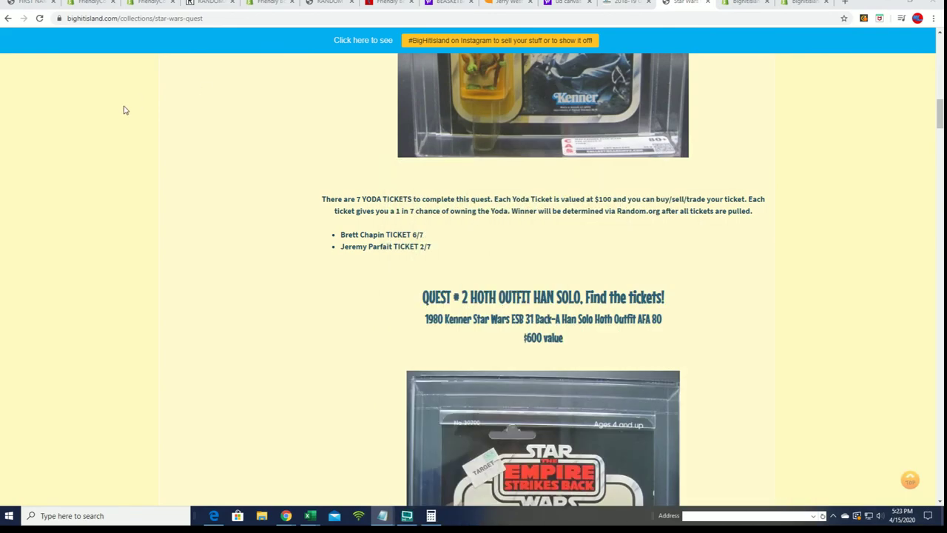
# - Revisit the FILL UP TIME filler product page, then return to the Star Wars Quest page
pyautogui.scroll(10, 343, 245)
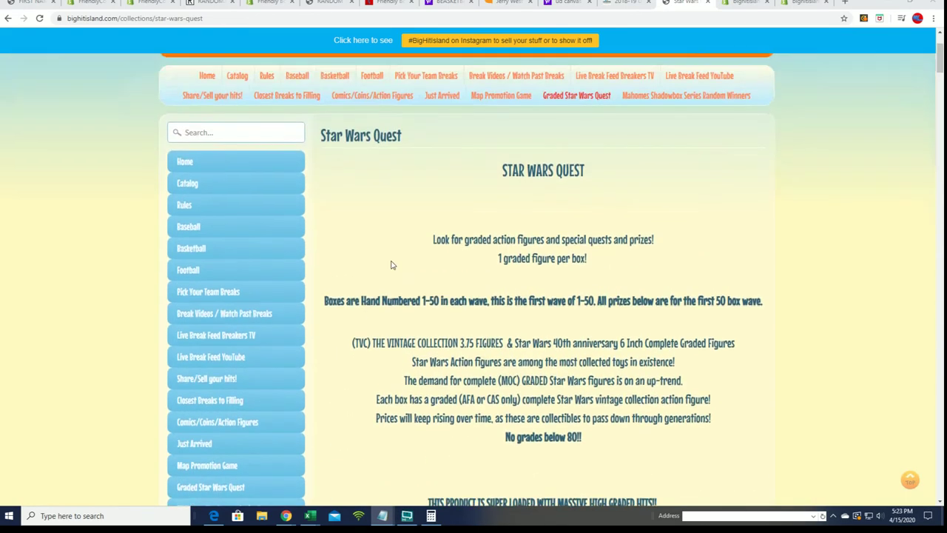
pyautogui.scroll(1, 393, 265)
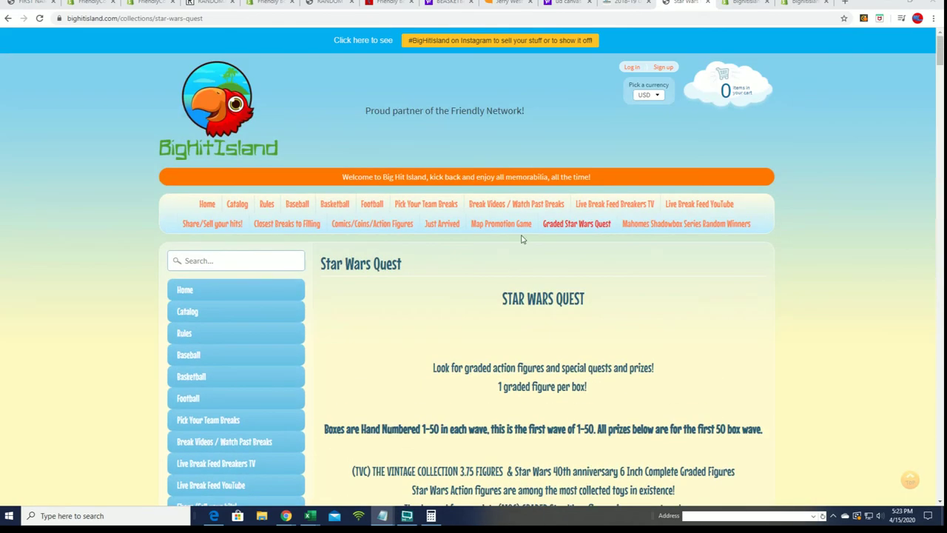
pyautogui.click(478, 229)
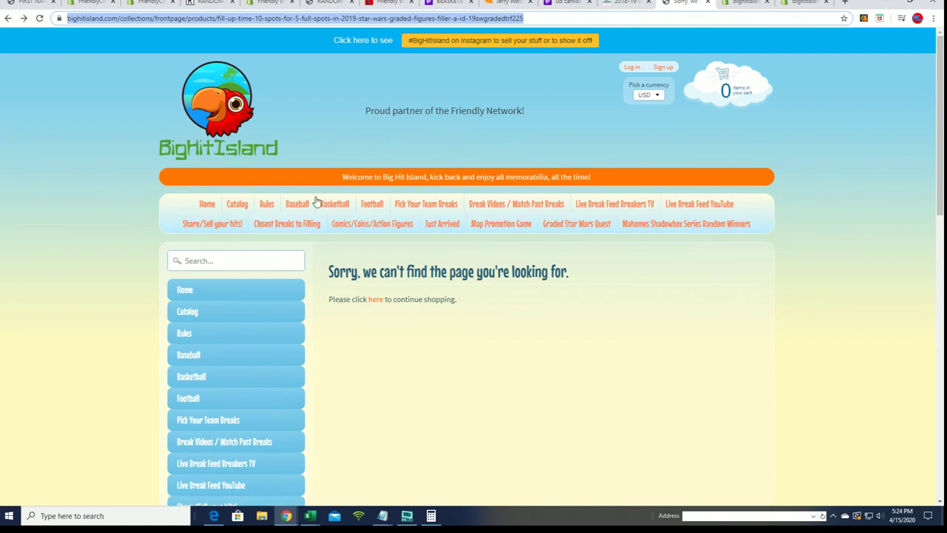
pyautogui.click(568, 226)
pyautogui.scroll(-3, 448, 271)
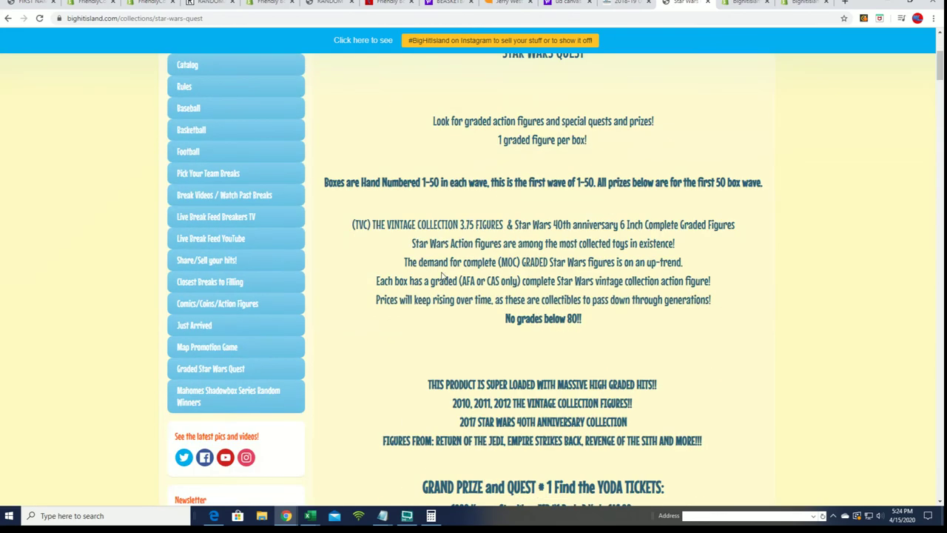
pyautogui.scroll(2, 446, 275)
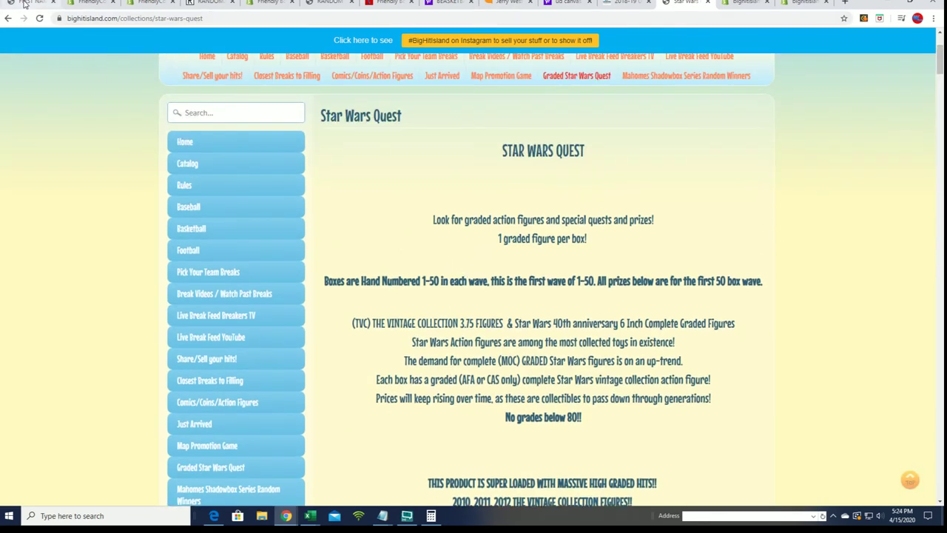
pyautogui.scroll(1, 484, 181)
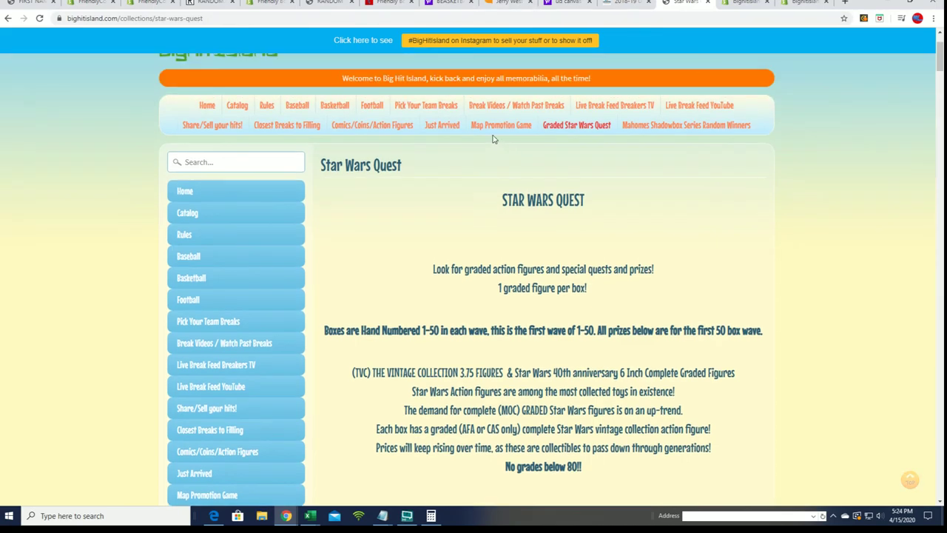
# - From the store home page, open the RANDOM FORMAT Star Wars product and highlight 'BOX STICKERS'
pyautogui.click(209, 109)
pyautogui.scroll(-5, 531, 332)
pyautogui.scroll(-8, 550, 342)
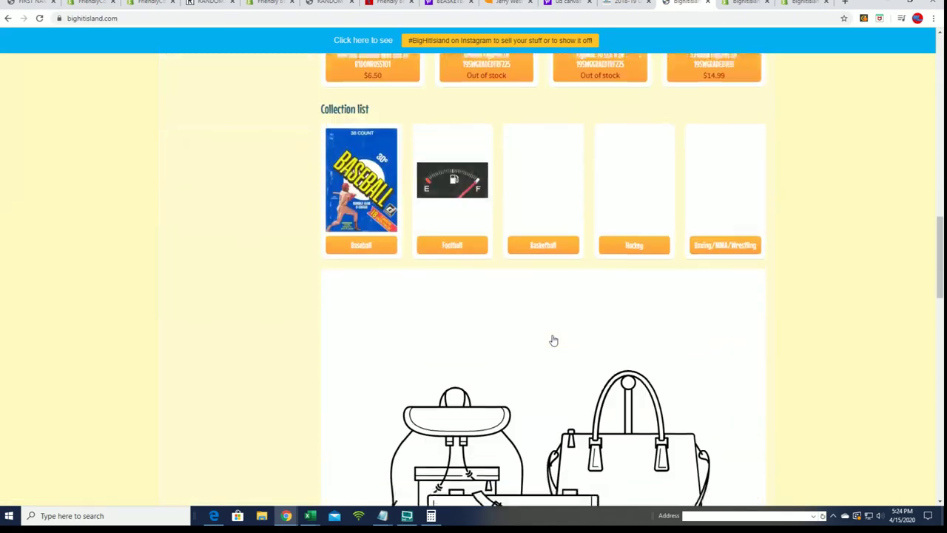
pyautogui.scroll(2, 552, 338)
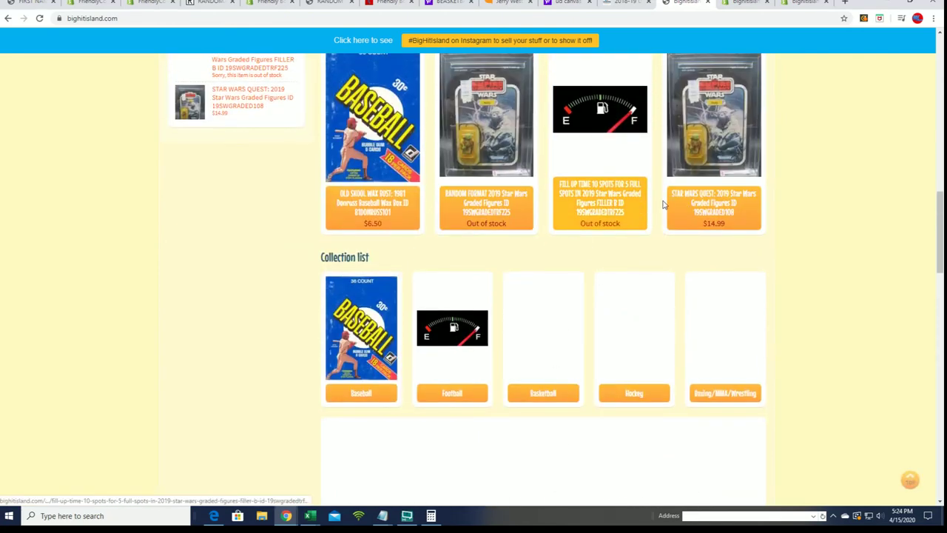
pyautogui.click(490, 205)
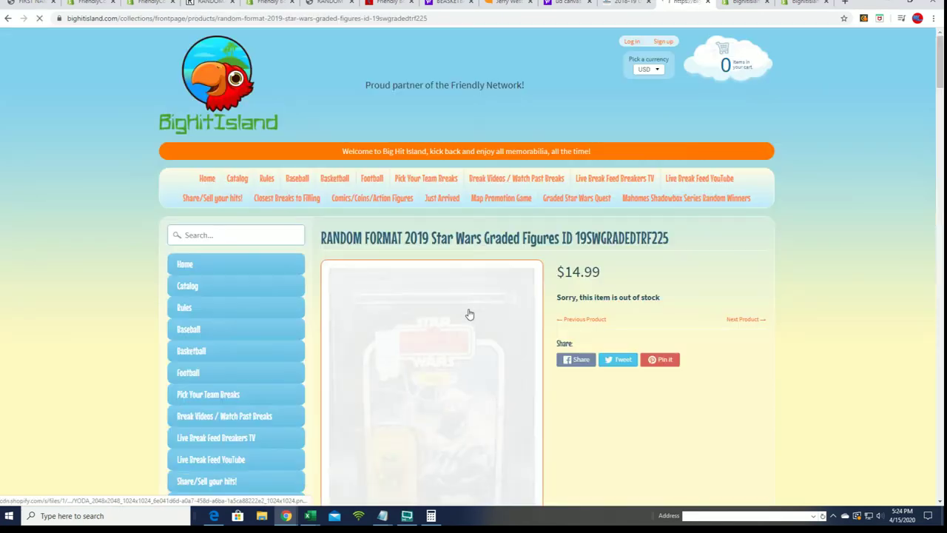
pyautogui.scroll(-6, 444, 319)
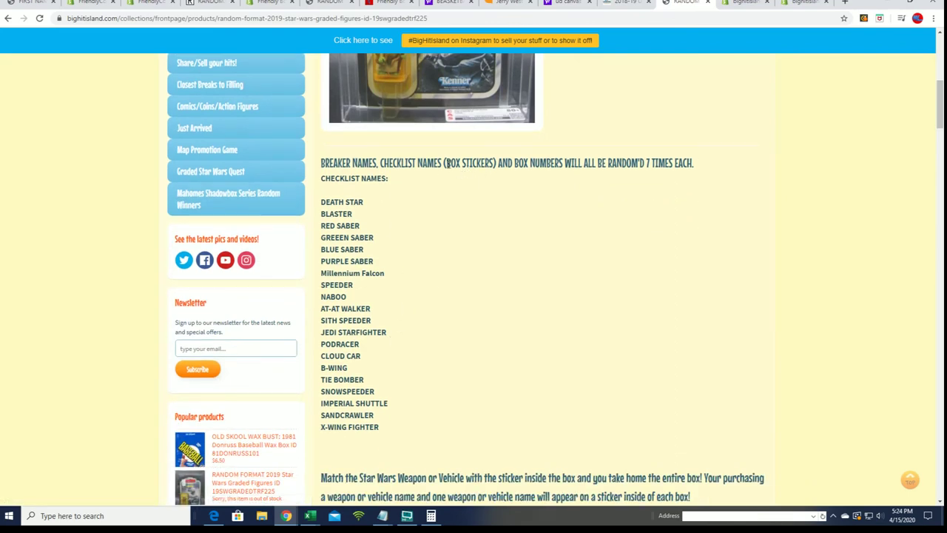
pyautogui.moveTo(446, 162); pyautogui.dragTo(512, 164)
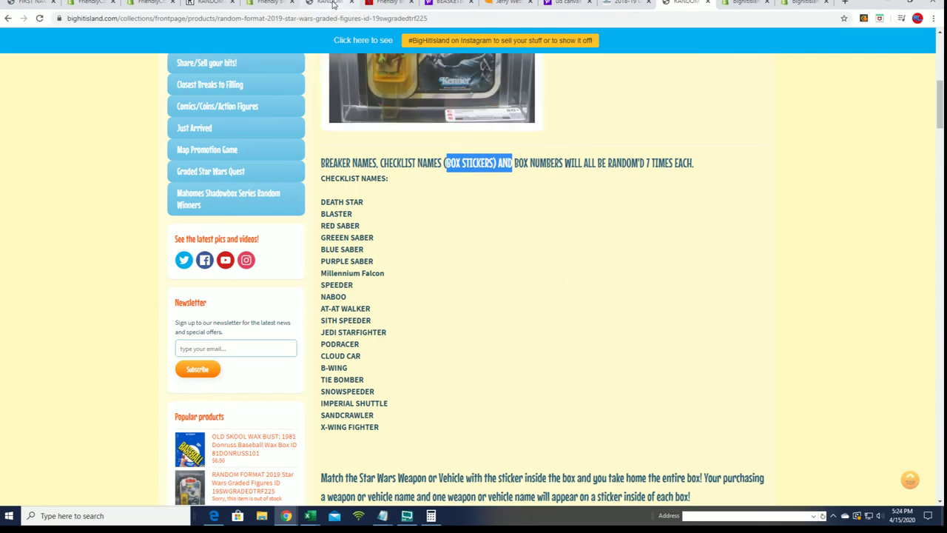
# - Copy the five names from the short Notepad list onto new lines below the RANDOM FORMAT list
pyautogui.click(214, 5)
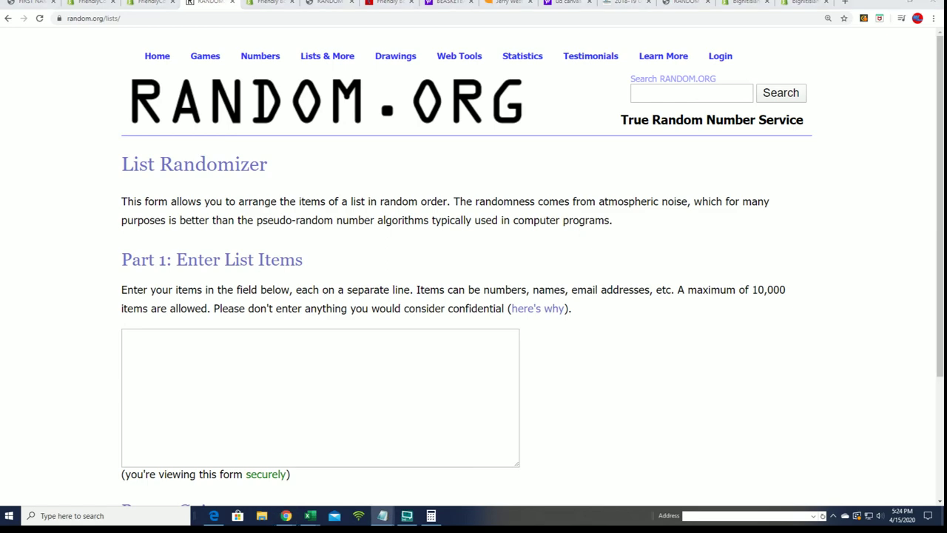
pyautogui.click(382, 515)
pyautogui.moveTo(946, 281); pyautogui.dragTo(698, 96)
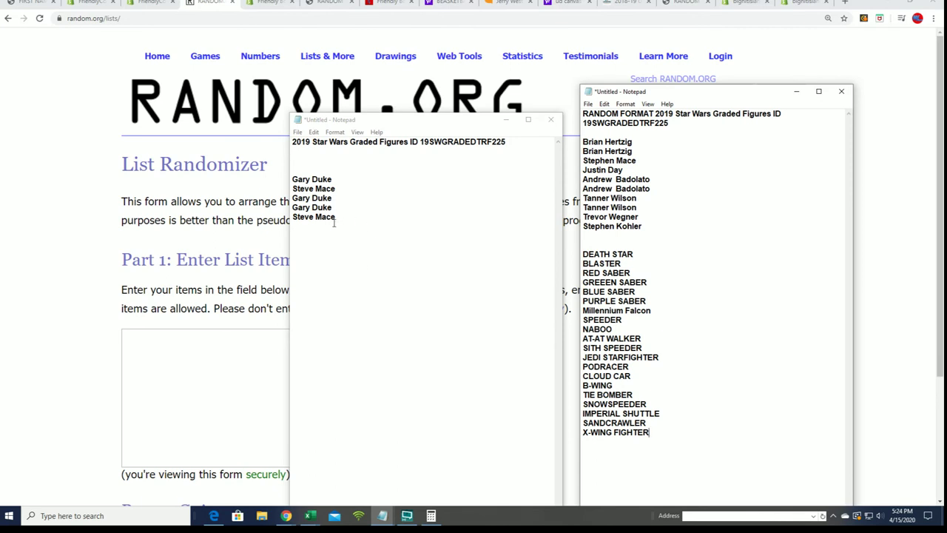
pyautogui.moveTo(336, 220); pyautogui.dragTo(292, 179)
pyautogui.rightClick(299, 186)
pyautogui.click(324, 222)
pyautogui.click(644, 226)
pyautogui.press('Return')
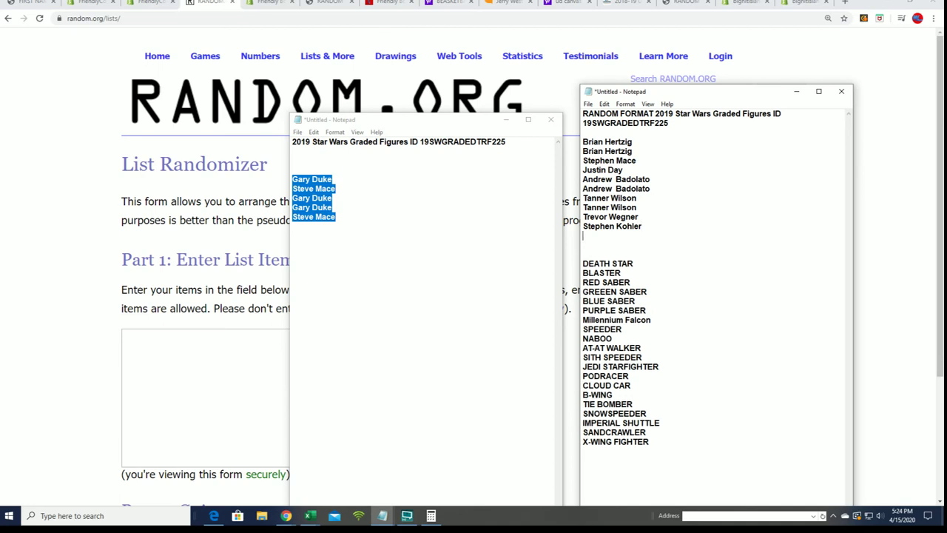
pyautogui.hotkey('ctrl', 'v')
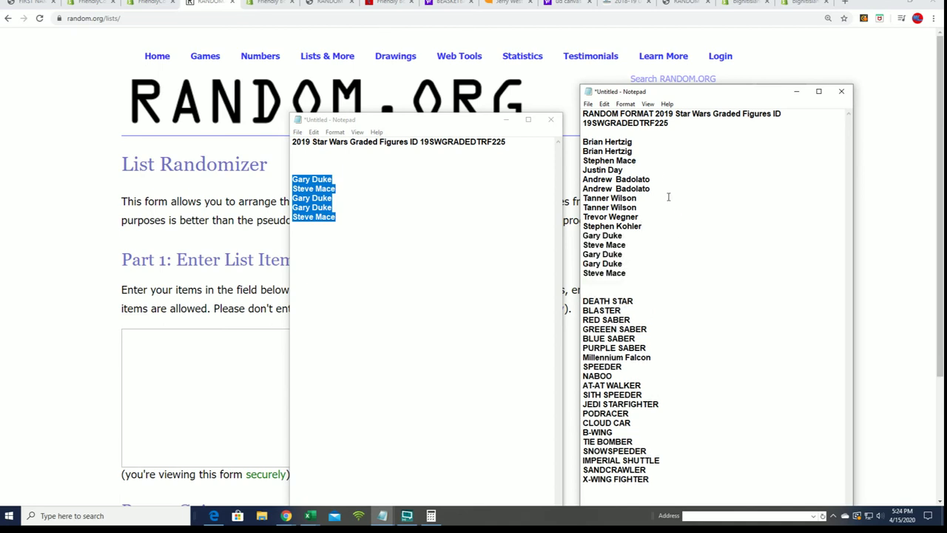
# - Copy the FILLER B owner names from the 19SWGRADEDTRF225 list
pyautogui.click(506, 119)
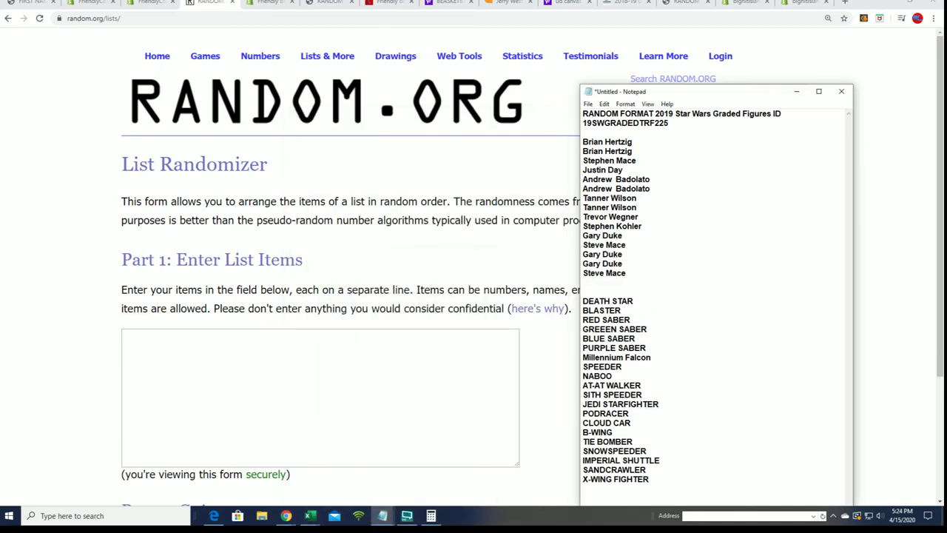
pyautogui.moveTo(925, 195)
pyautogui.mouseDown()
pyautogui.moveTo(537, 209)
pyautogui.moveTo(655, 171)
pyautogui.mouseUp()
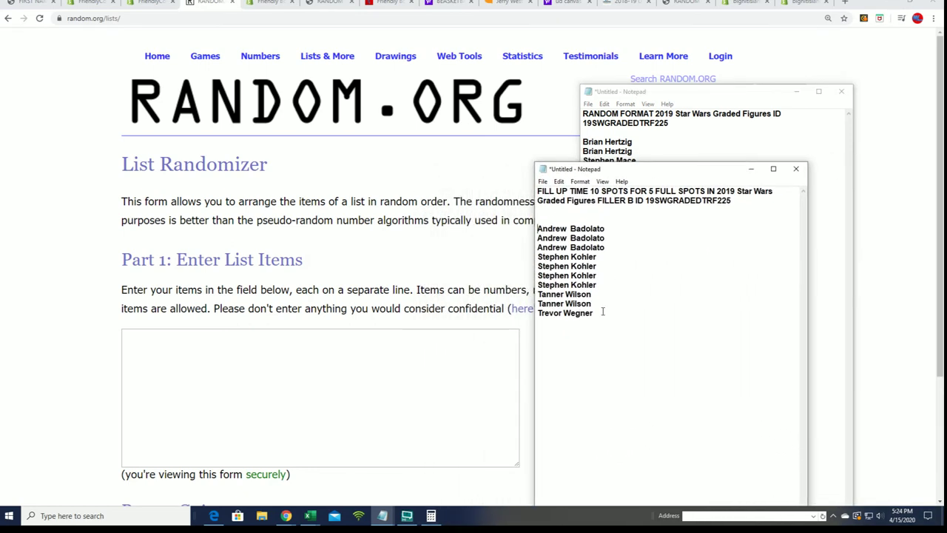
pyautogui.moveTo(603, 312); pyautogui.dragTo(537, 229)
pyautogui.rightClick(564, 245)
pyautogui.click(607, 280)
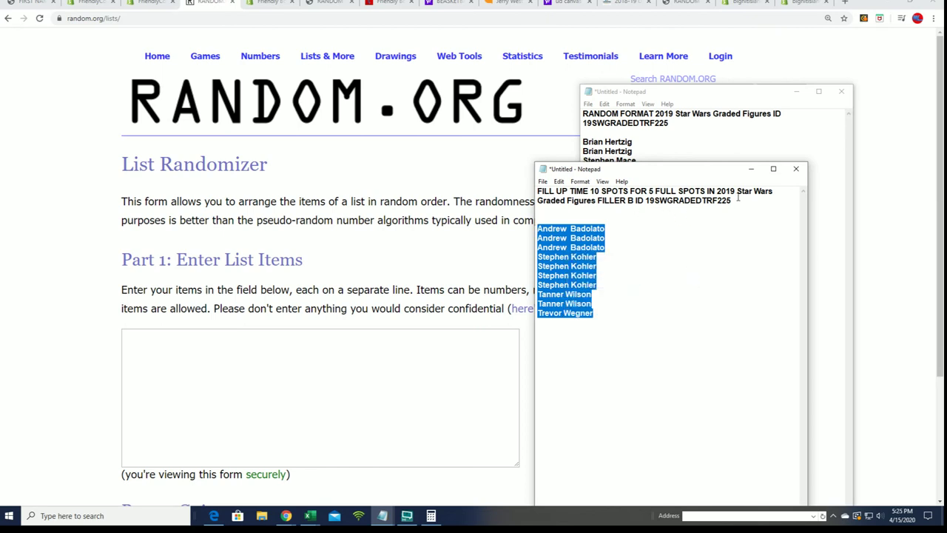
pyautogui.doubleClick(739, 198)
pyautogui.press('Down')
pyautogui.moveTo(634, 201); pyautogui.dragTo(597, 201)
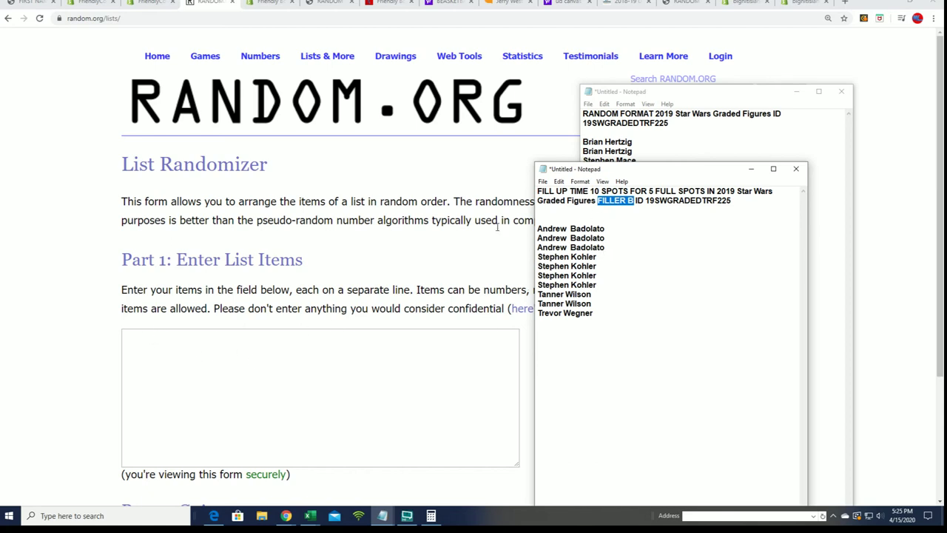
# - Paste the ten FILLER B owner names into the List Randomizer box
pyautogui.click(154, 337)
pyautogui.rightClick(154, 337)
pyautogui.click(175, 414)
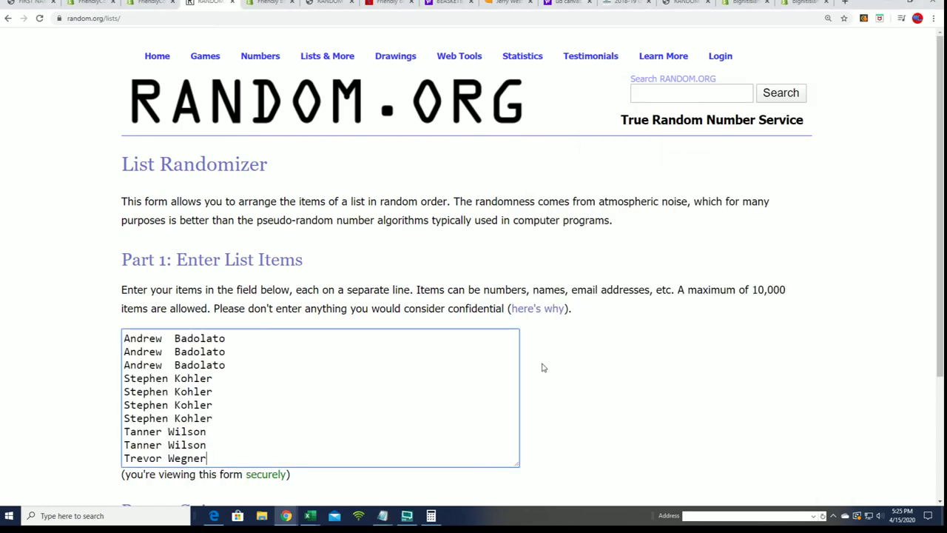
pyautogui.scroll(-3, 545, 370)
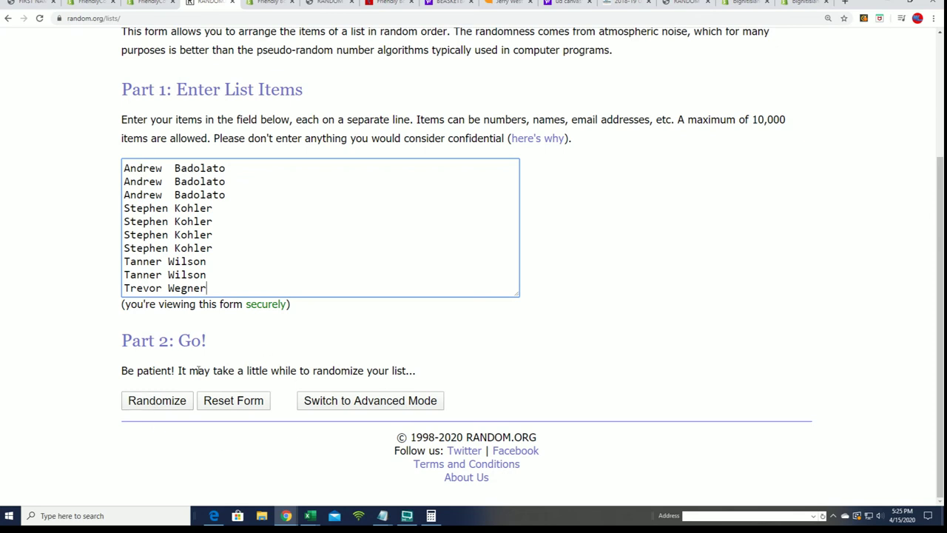
# - Randomize the ten names, then reshuffle with Again! until seven randomizations are done
pyautogui.click(145, 406)
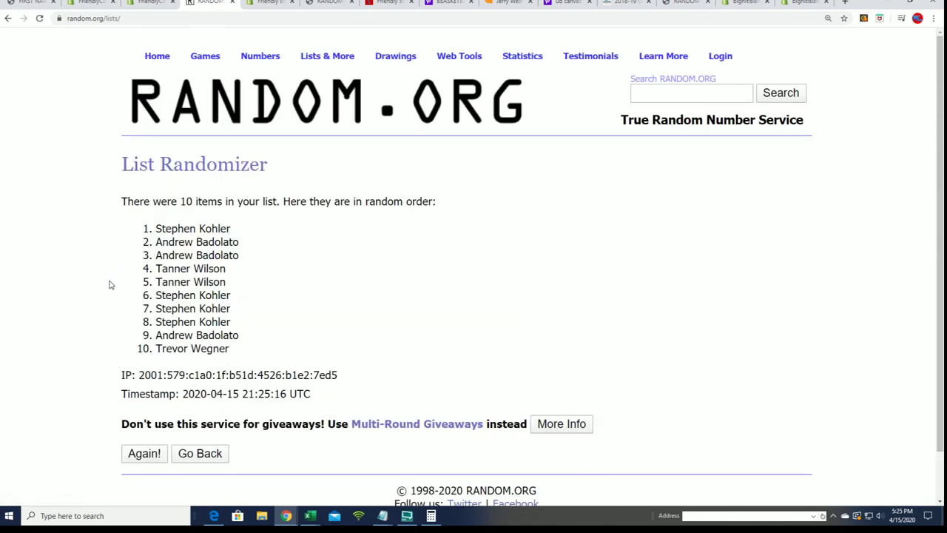
pyautogui.scroll(-1, 108, 285)
pyautogui.click(144, 400)
pyautogui.scroll(-1, 244, 333)
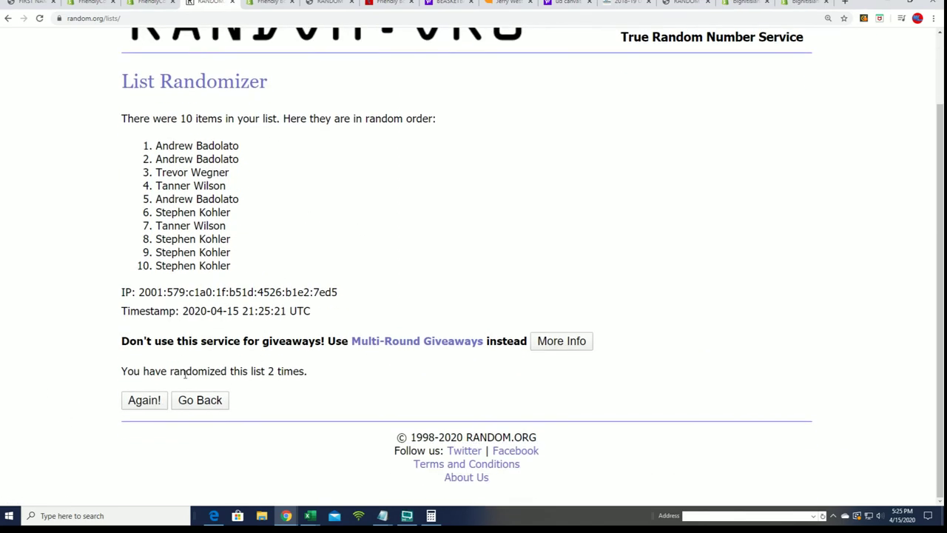
pyautogui.click(143, 400)
pyautogui.scroll(-1, 215, 363)
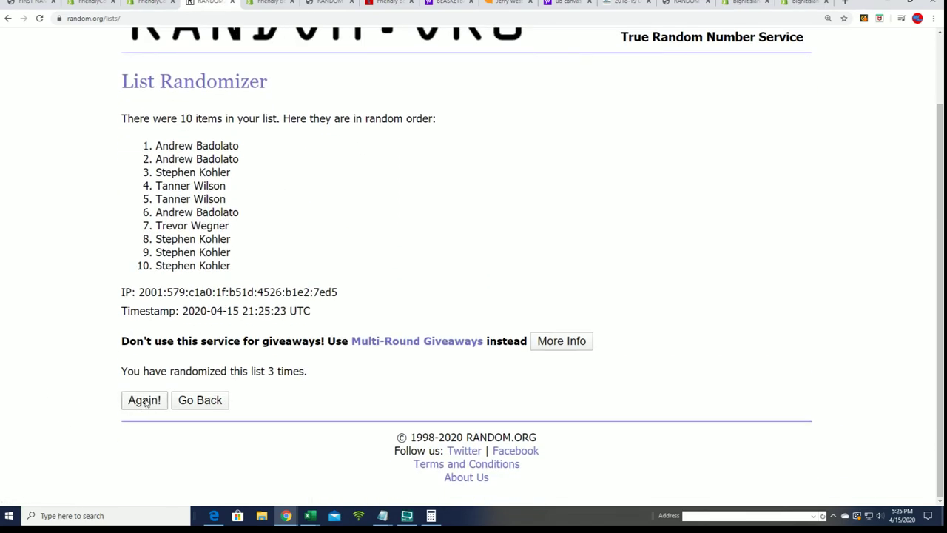
pyautogui.click(139, 400)
pyautogui.scroll(-1, 360, 230)
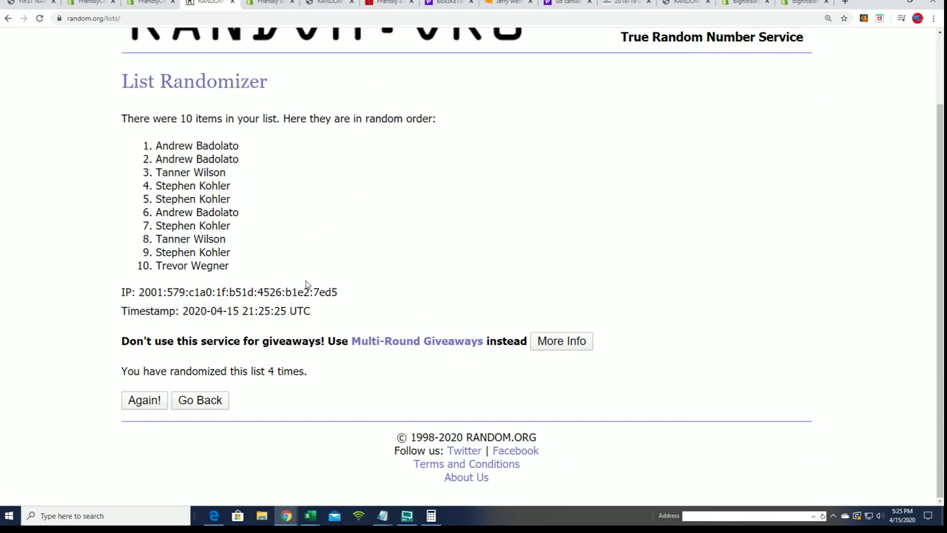
pyautogui.click(142, 400)
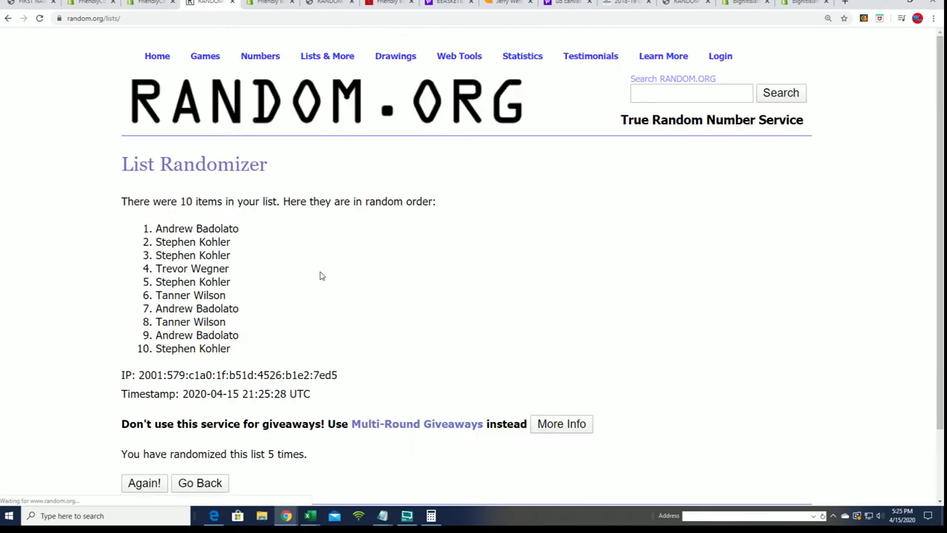
pyautogui.scroll(-1, 333, 244)
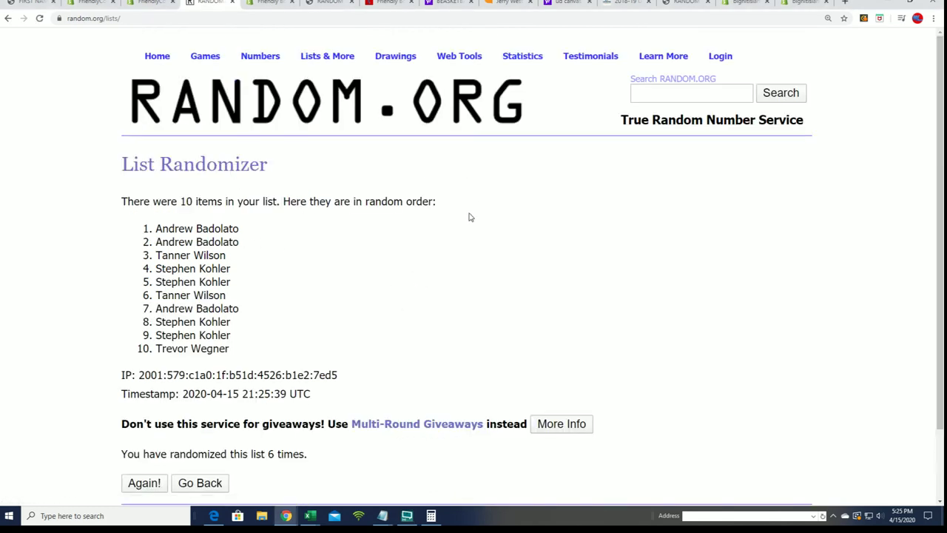
pyautogui.scroll(-2, 468, 217)
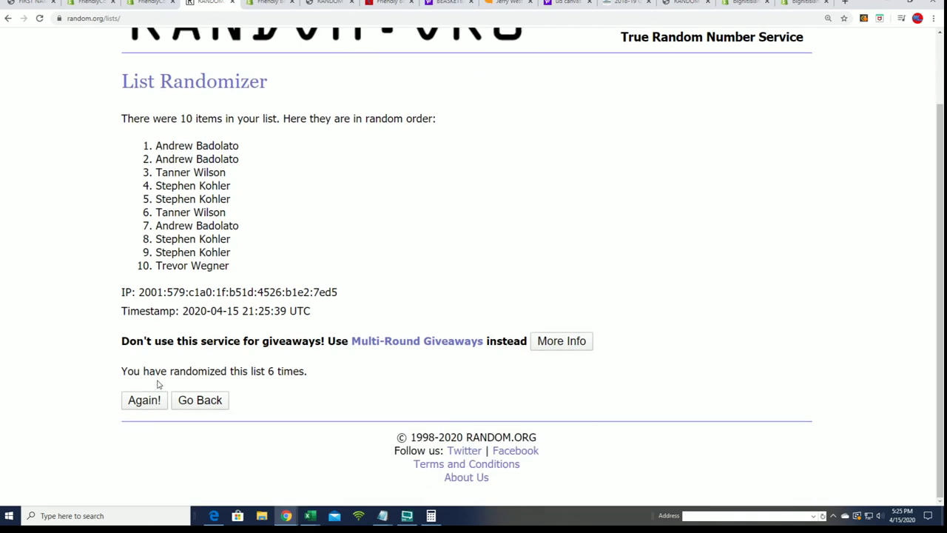
pyautogui.click(143, 400)
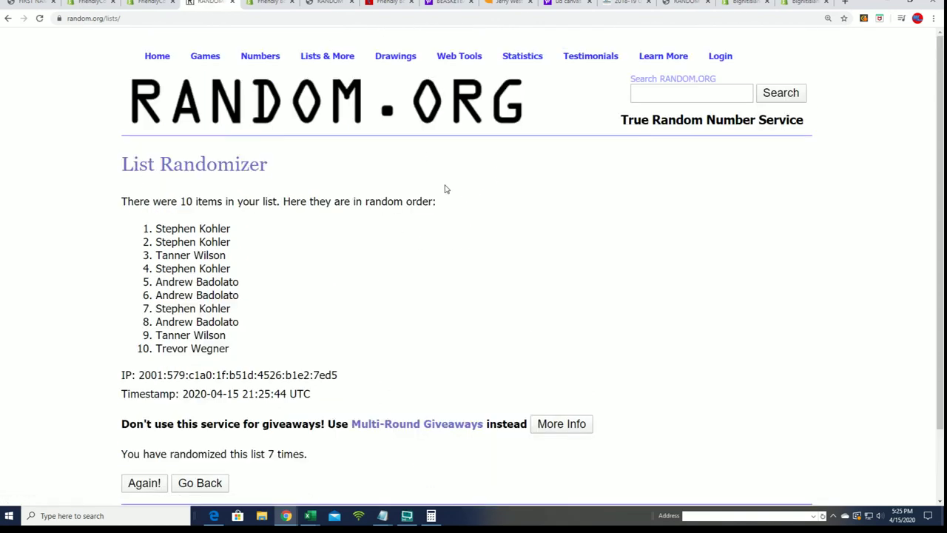
# - Select and copy the first five shuffled names
pyautogui.moveTo(251, 282); pyautogui.dragTo(152, 230)
pyautogui.rightClick(182, 245)
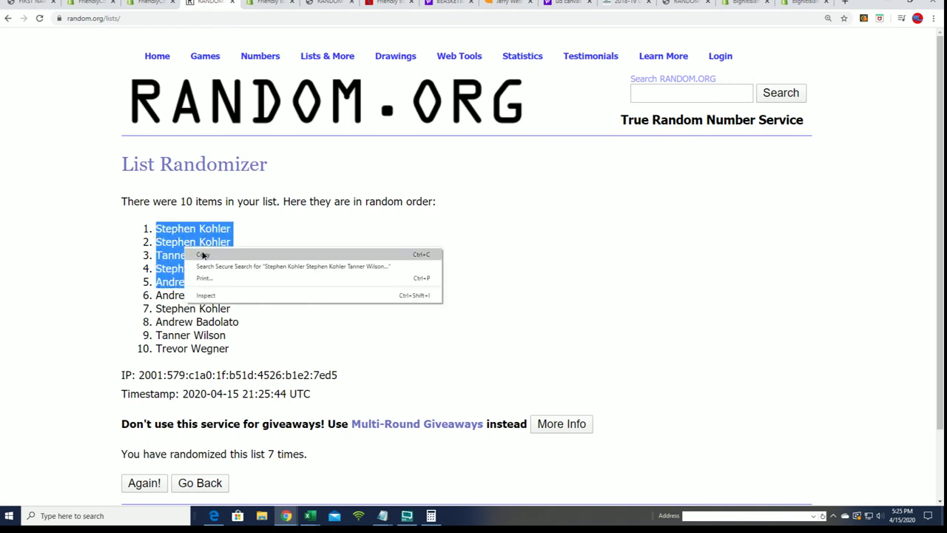
pyautogui.click(219, 252)
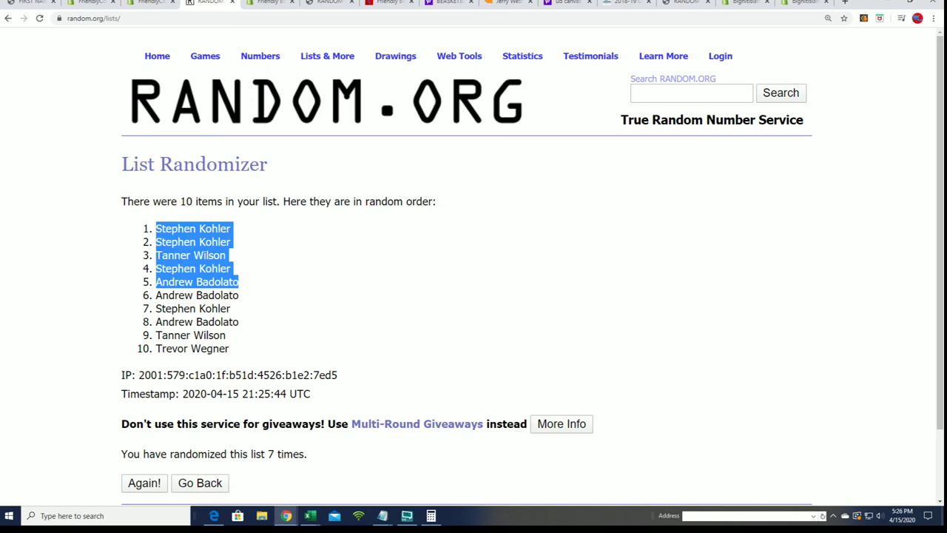
# - Add the five shuffled names under the RANDOM FORMAT list in Notepad, making twenty, and select the whole list
pyautogui.hotkey('alt', 'Tab')
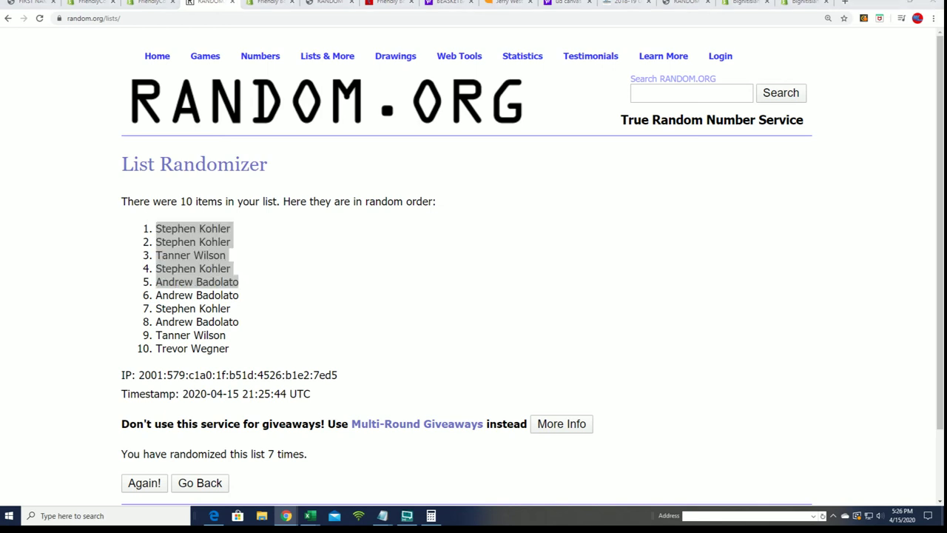
pyautogui.hotkey('alt', 'Tab')
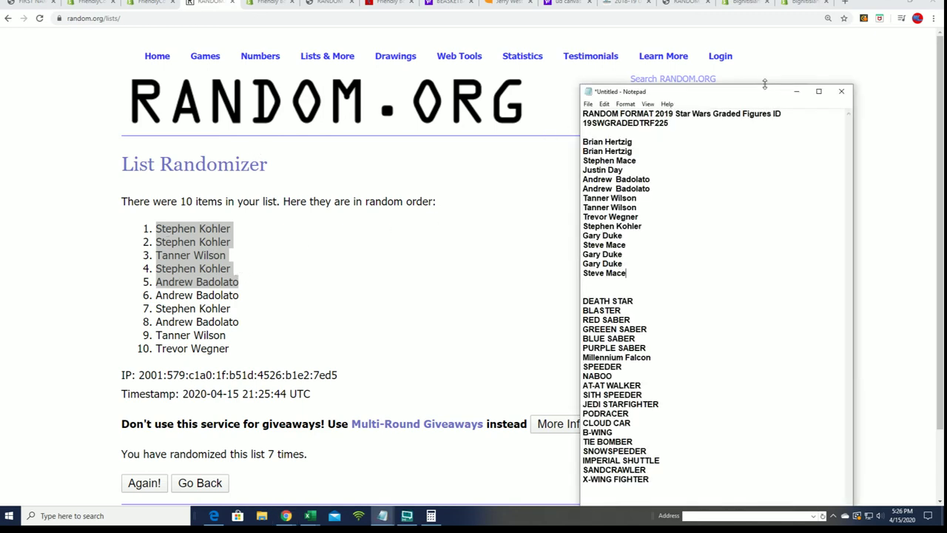
pyautogui.moveTo(766, 84); pyautogui.dragTo(762, 1)
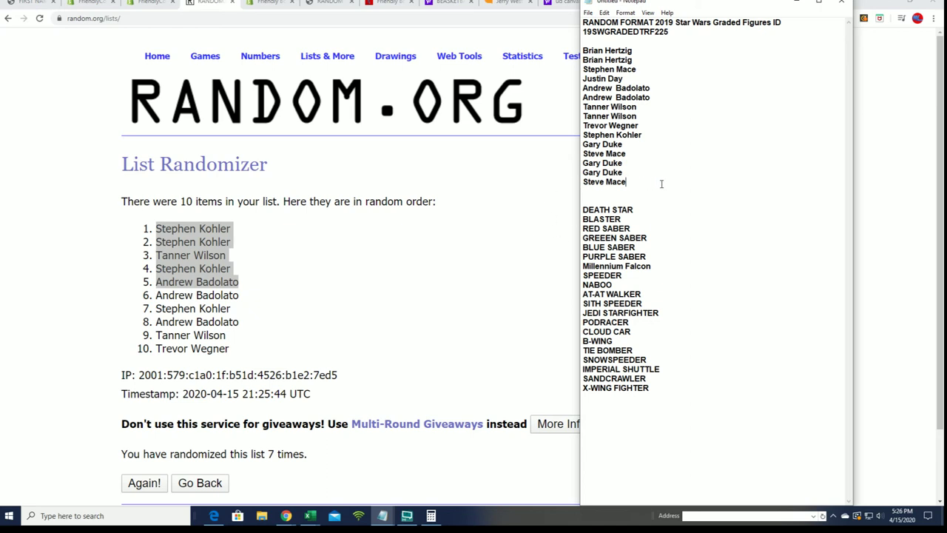
pyautogui.press('Return')
pyautogui.hotkey('ctrl', 'v')
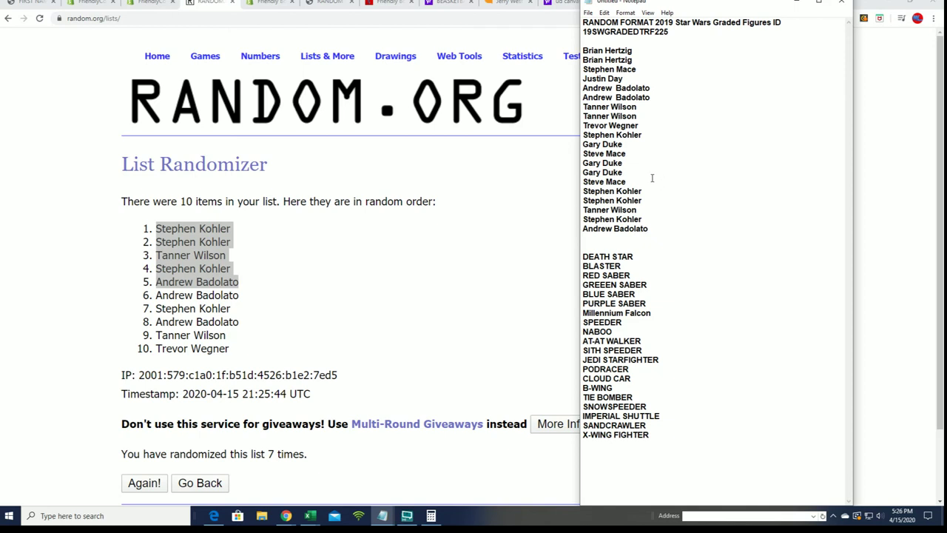
pyautogui.moveTo(650, 229)
pyautogui.mouseDown()
pyautogui.moveTo(615, 210)
pyautogui.moveTo(622, 97)
pyautogui.moveTo(583, 50)
pyautogui.mouseUp()
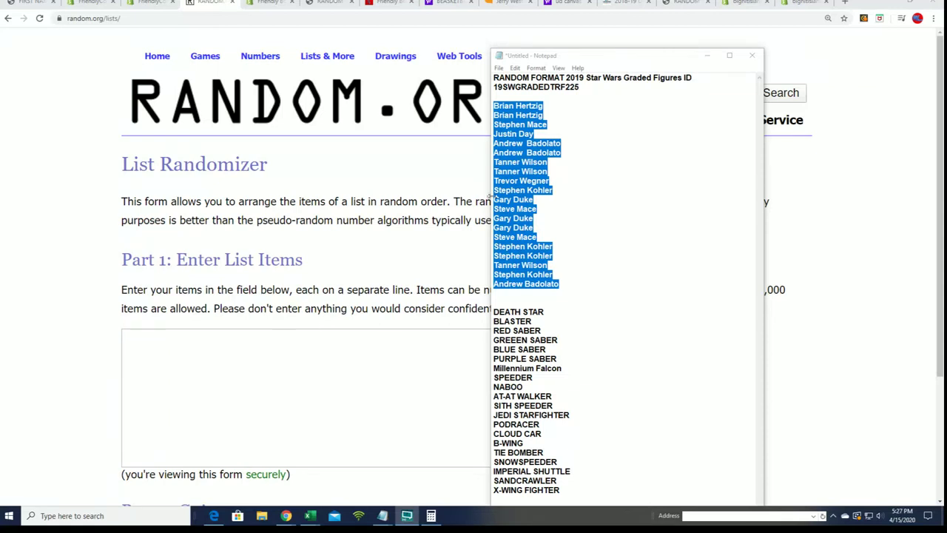
# - Bring up the Copy option for the selected twenty-name owner list
pyautogui.rightClick(526, 236)
# - Copy the twenty owner names, then maximize Excel and widen columns A and B
pyautogui.click(536, 268)
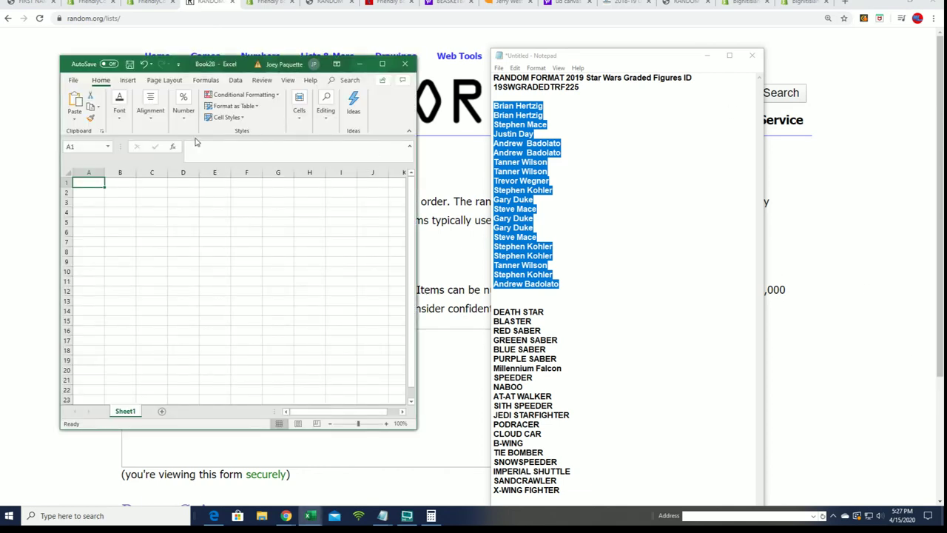
pyautogui.moveTo(378, 64); pyautogui.dragTo(317, 0)
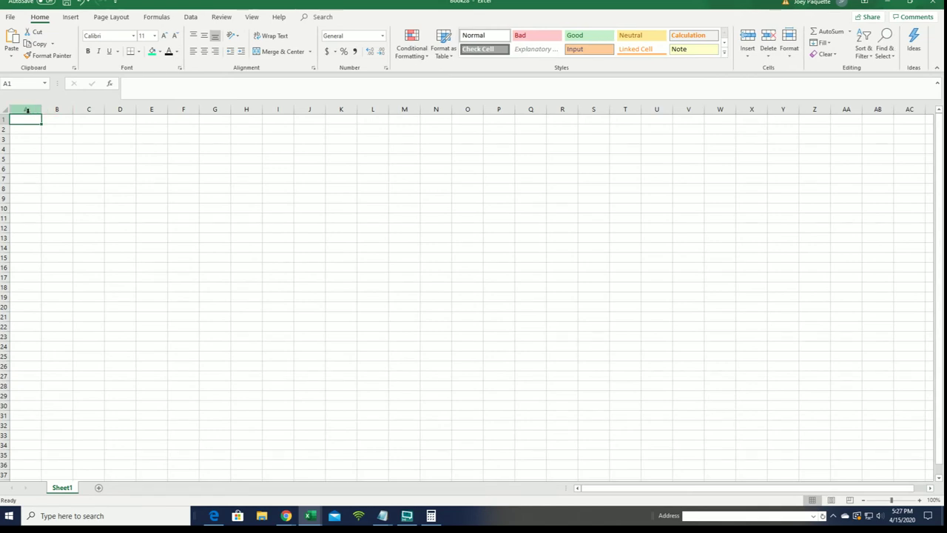
pyautogui.moveTo(42, 108); pyautogui.dragTo(274, 87)
pyautogui.click(125, 109)
# - Enter headers OWNERS in A1 and STICKER TITLE in B1, then zoom to about 190%
pyautogui.click(76, 118)
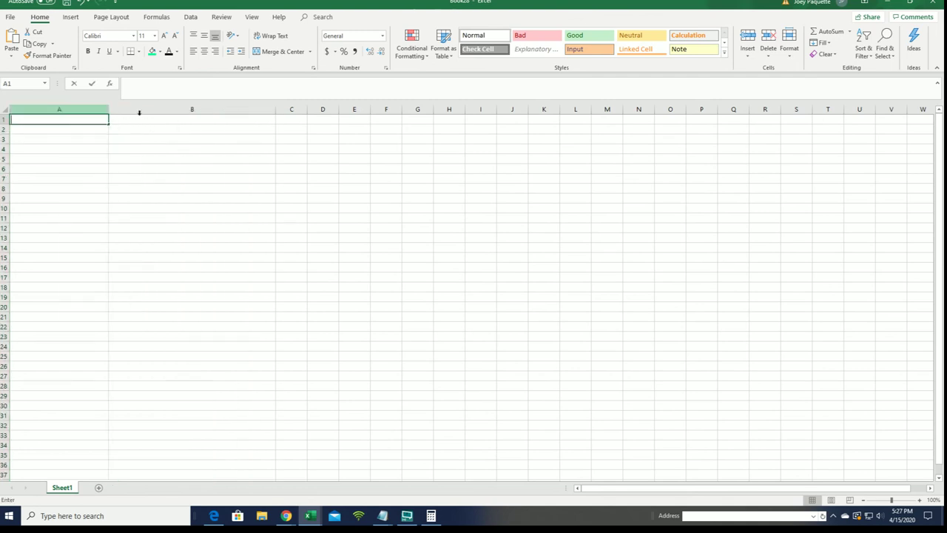
pyautogui.write('OWNERS')
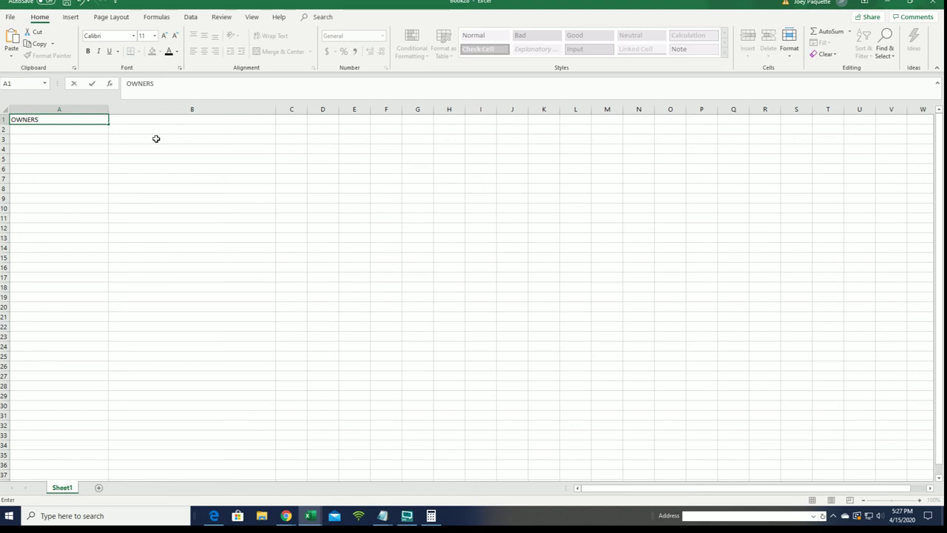
pyautogui.press('Tab')
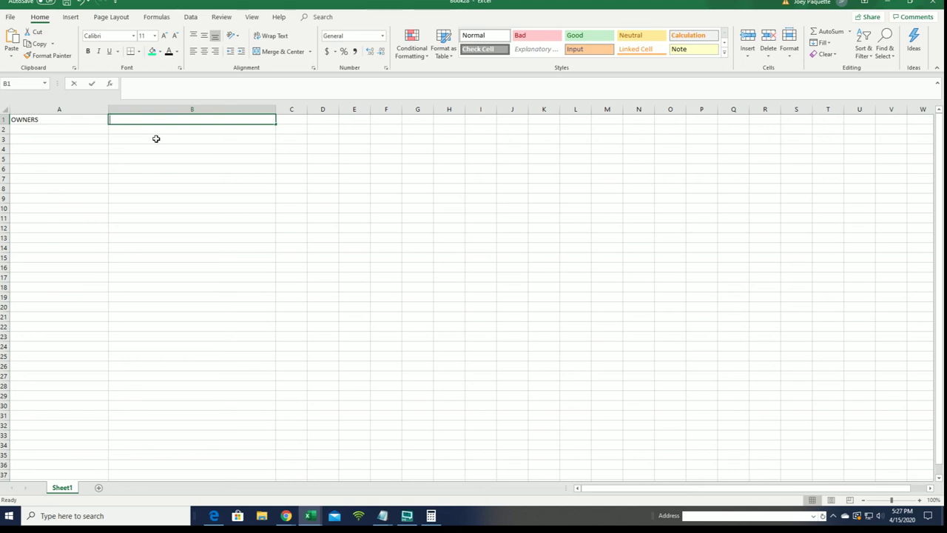
pyautogui.write('STICKER TITLE')
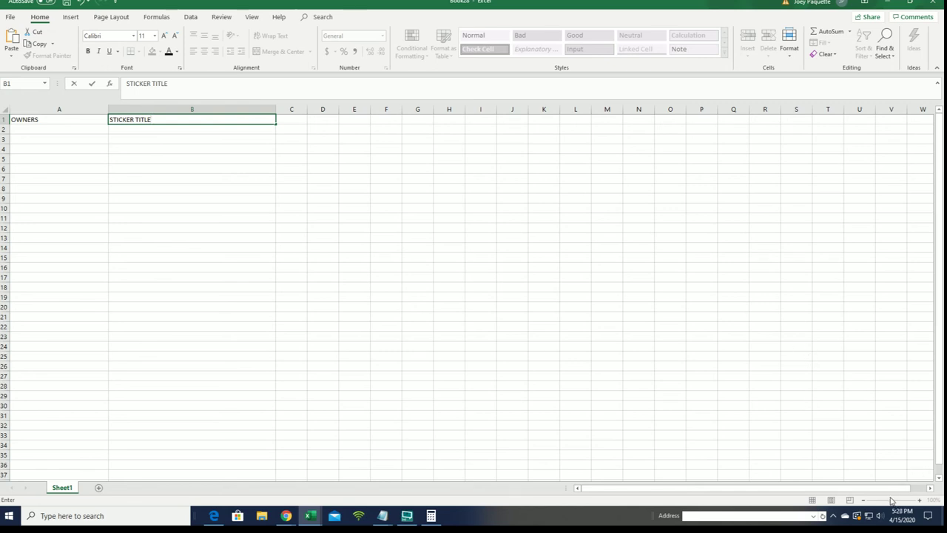
pyautogui.click(49, 129)
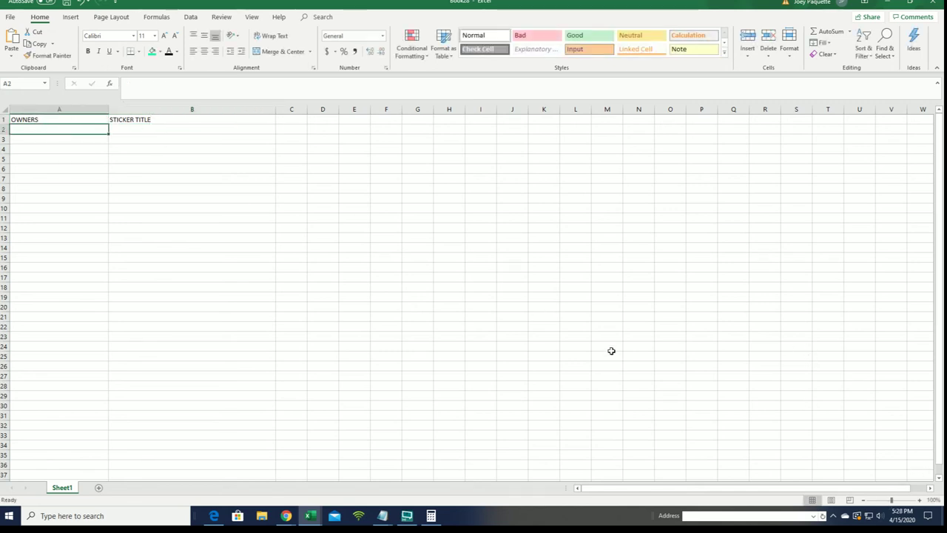
pyautogui.click(900, 501)
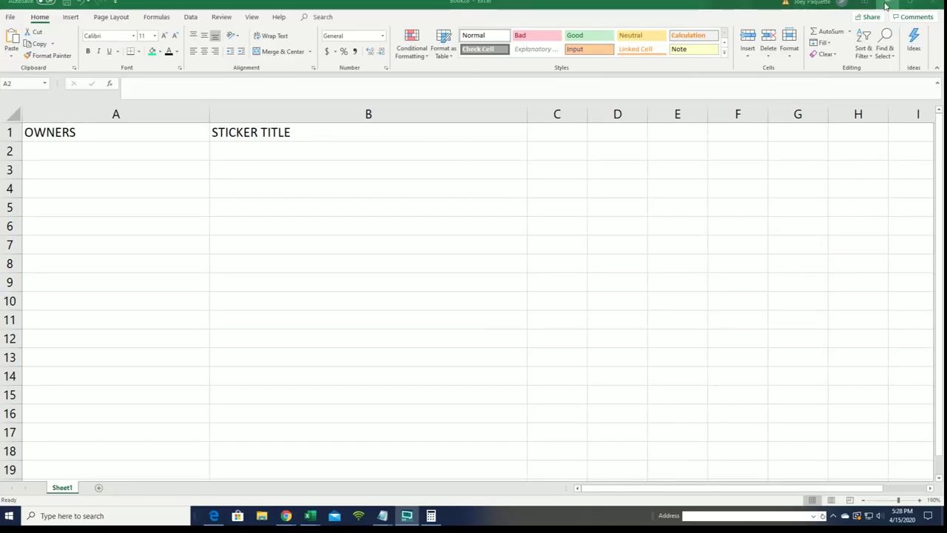
pyautogui.click(886, 6)
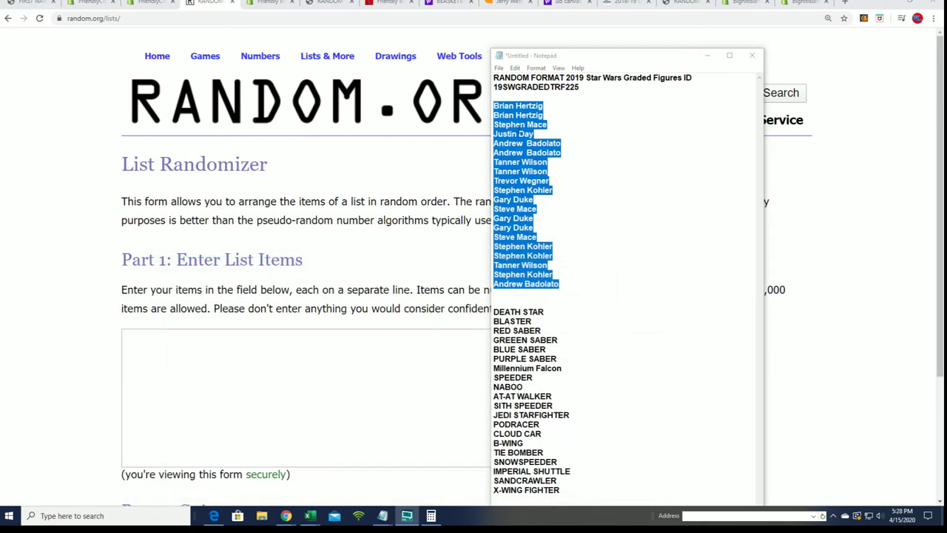
pyautogui.rightClick(520, 133)
pyautogui.click(540, 165)
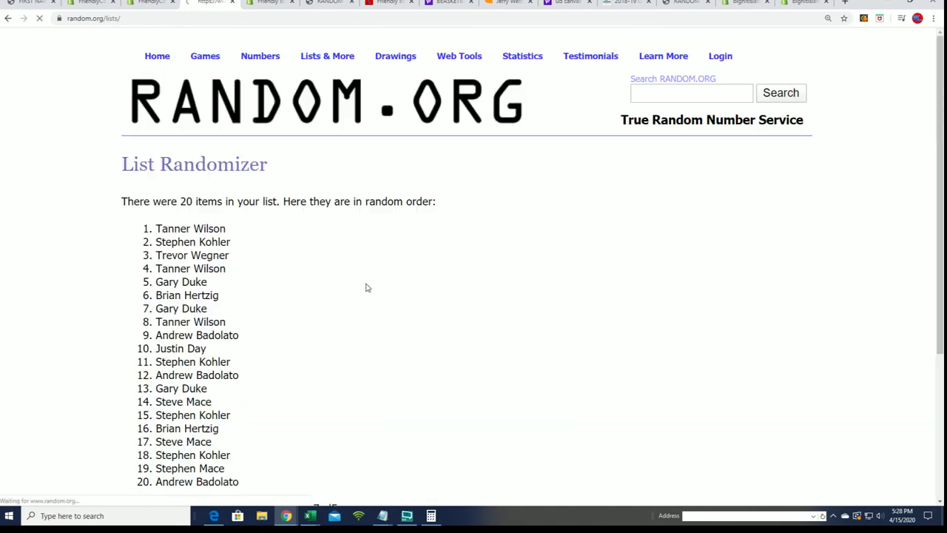
pyautogui.scroll(-3, 102, 387)
pyautogui.click(145, 393)
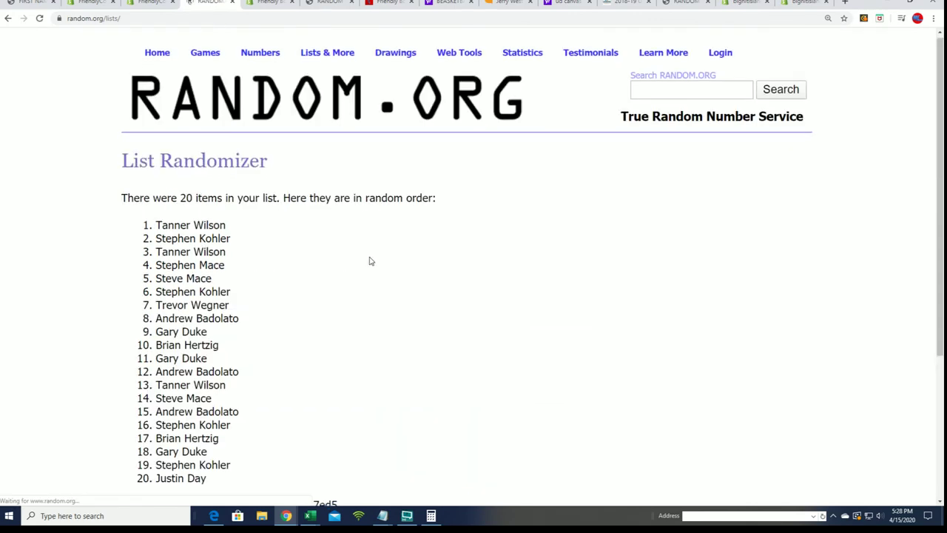
pyautogui.scroll(-3, 143, 402)
pyautogui.click(136, 404)
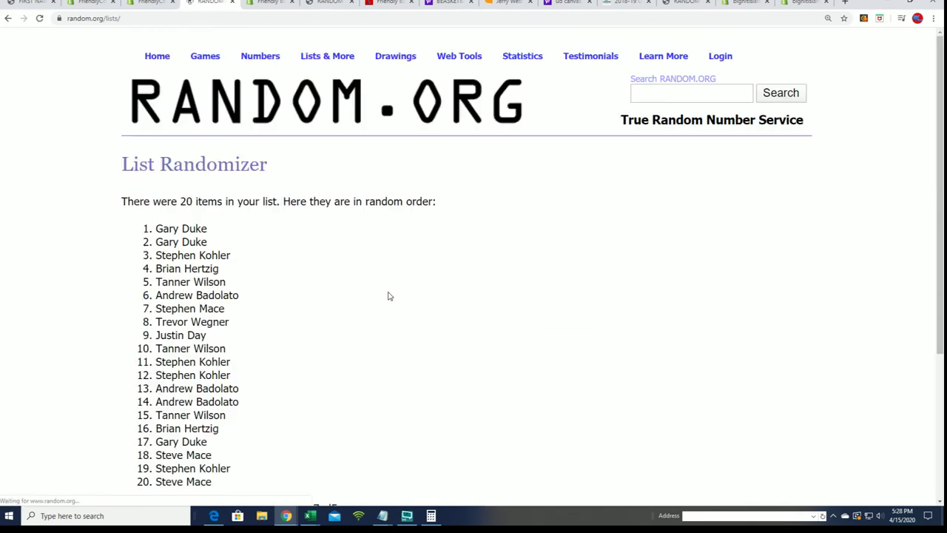
pyautogui.scroll(-5, 363, 326)
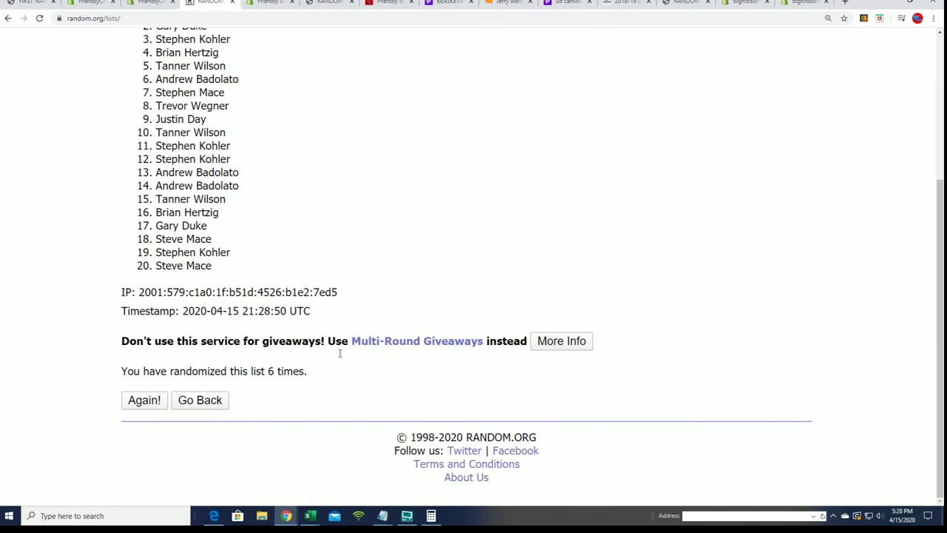
pyautogui.click(141, 400)
pyautogui.scroll(-2, 207, 125)
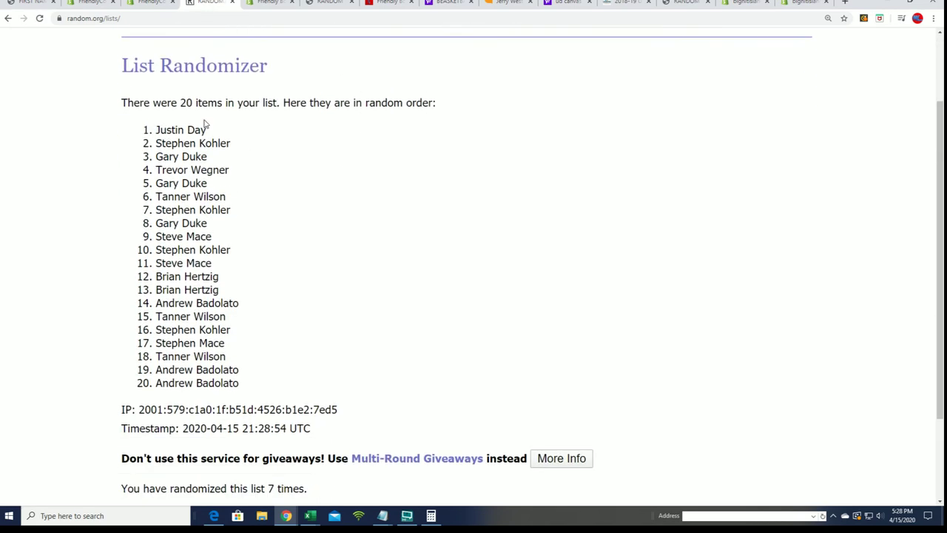
# - Select and copy all 20 shuffled owner names
pyautogui.moveTo(157, 129); pyautogui.dragTo(242, 380)
pyautogui.rightClick(164, 145)
pyautogui.click(183, 158)
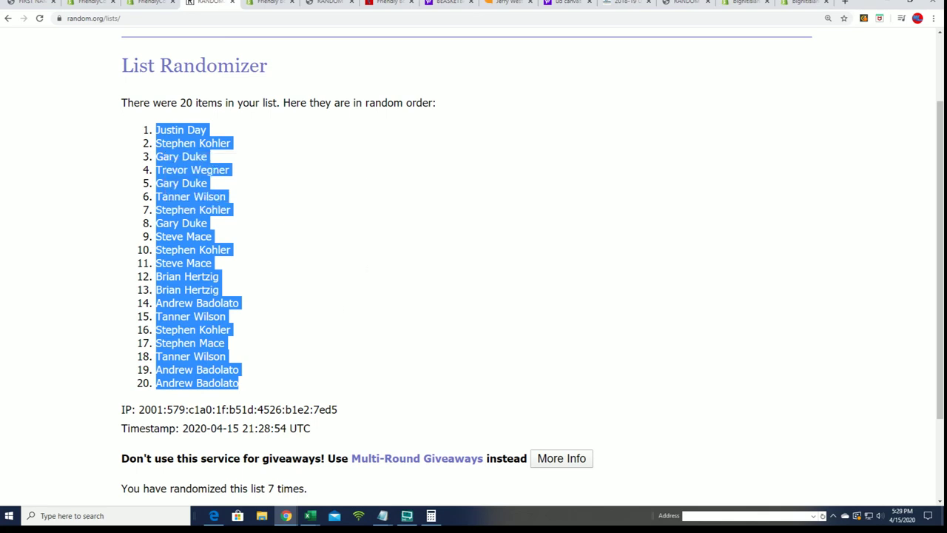
# - Paste the shuffled names as plain text from A2 under OWNERS, narrow column A, then select B2
pyautogui.hotkey('alt', 'Tab')
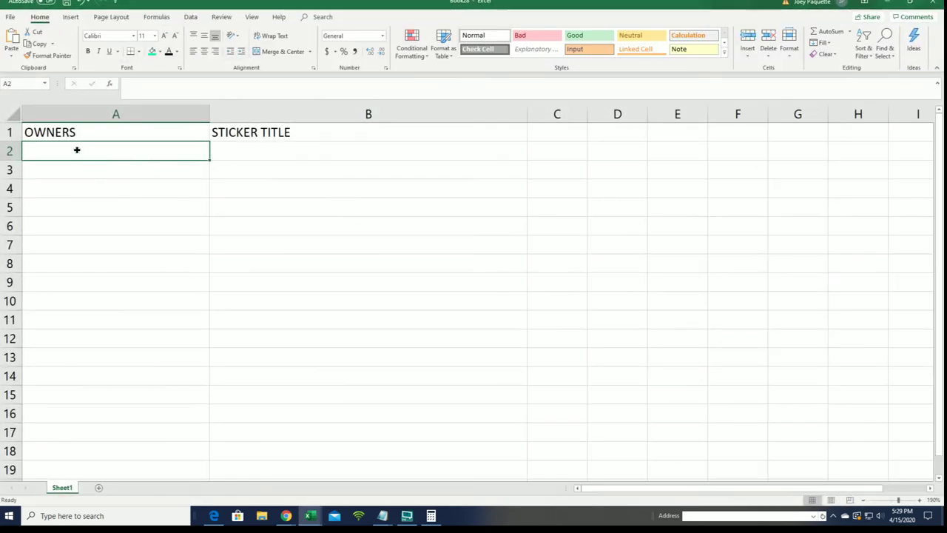
pyautogui.rightClick(76, 150)
pyautogui.click(101, 205)
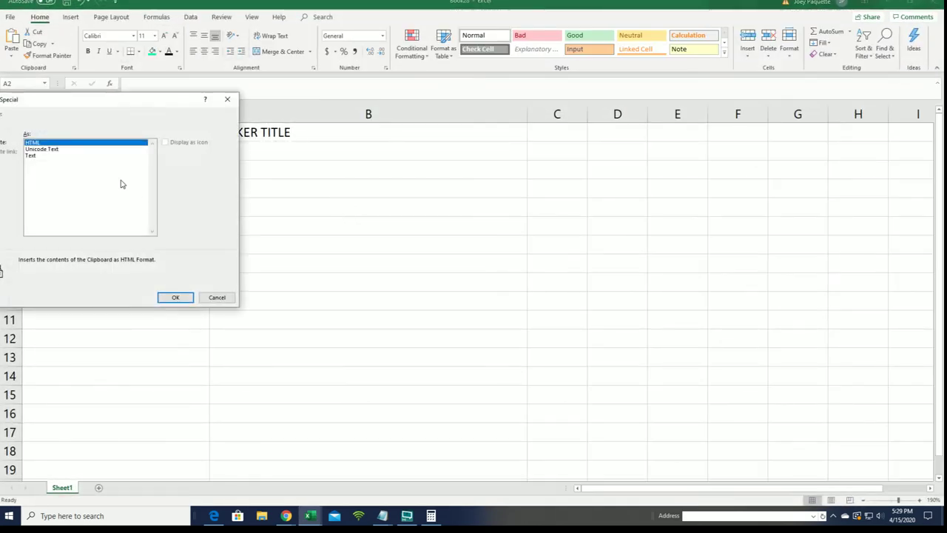
pyautogui.click(29, 157)
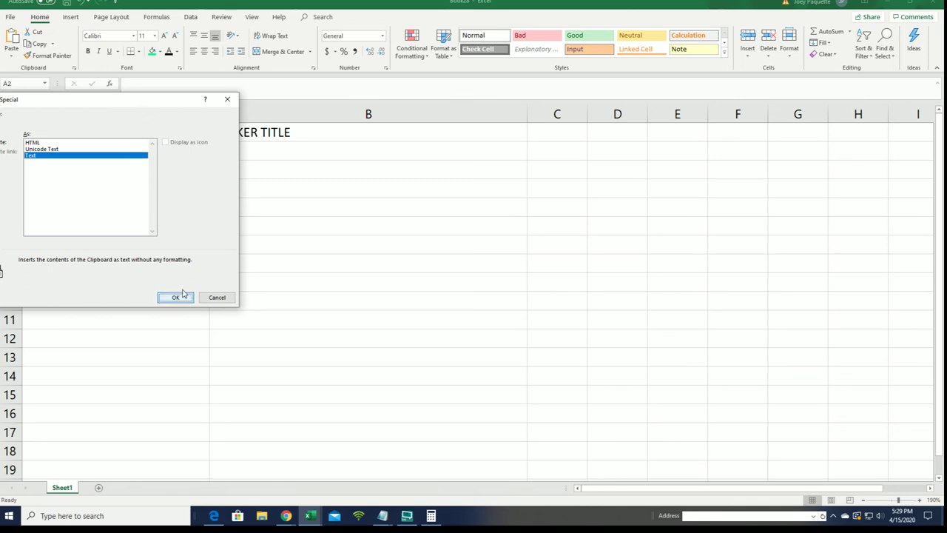
pyautogui.press('Return')
pyautogui.click(178, 110)
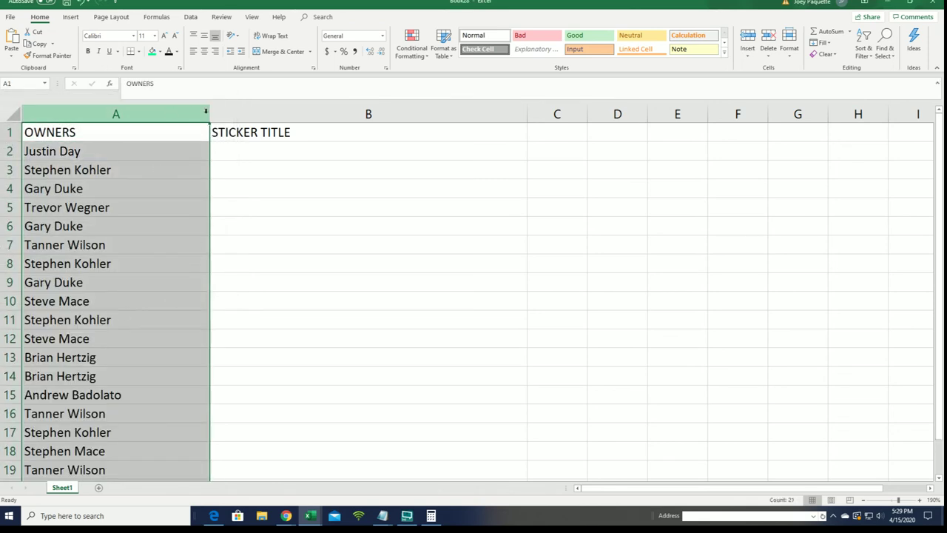
pyautogui.moveTo(206, 111); pyautogui.dragTo(130, 133)
pyautogui.click(171, 153)
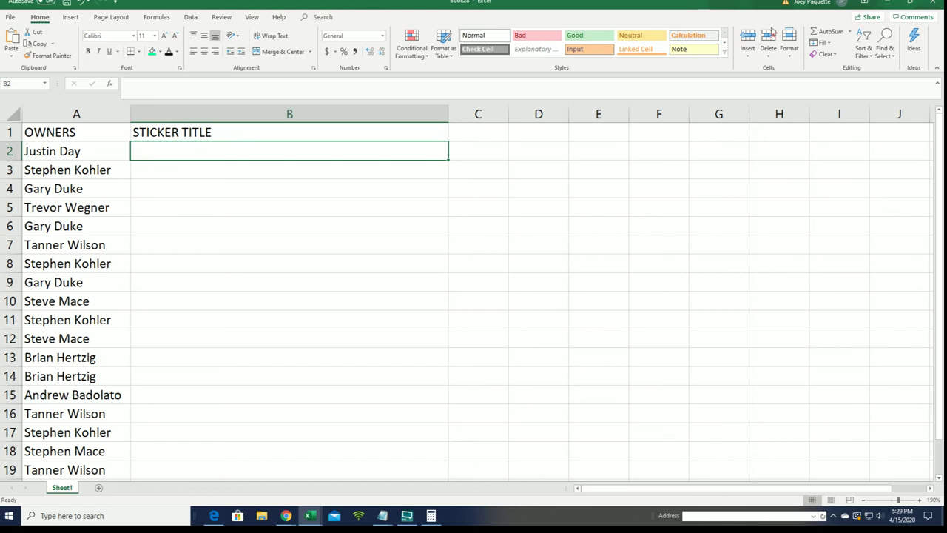
# - Open a fresh List Randomizer and copy the 20 sticker titles from the notes
pyautogui.click(887, 4)
pyautogui.scroll(2, 397, 141)
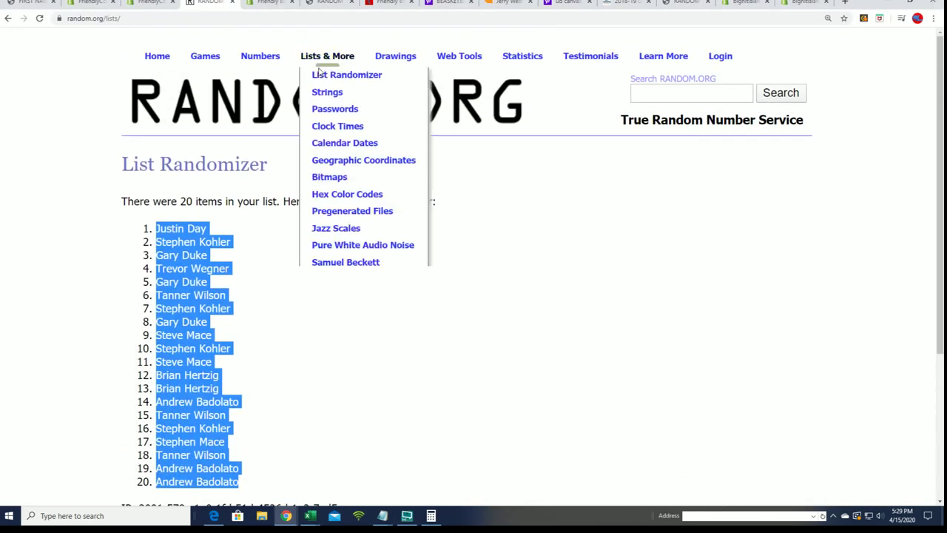
pyautogui.click(324, 78)
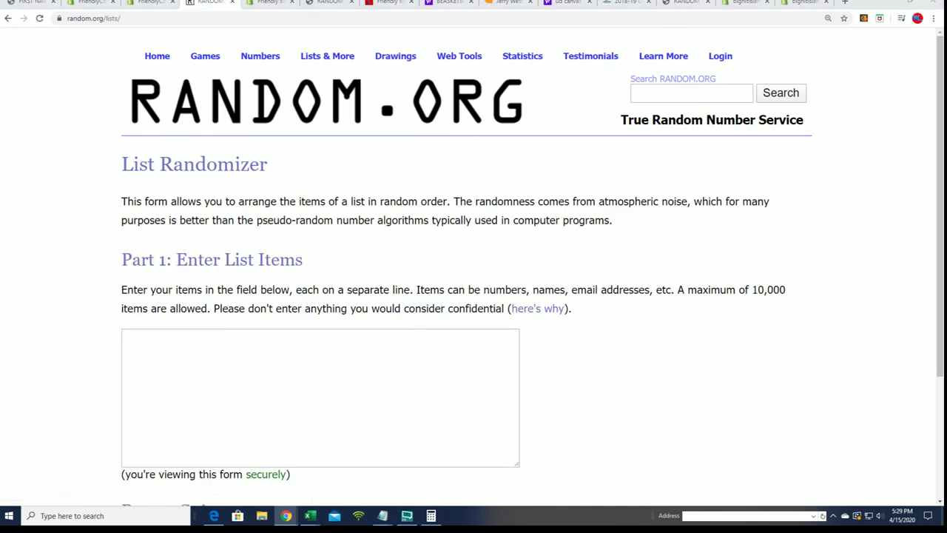
pyautogui.hotkey('alt', 'Tab')
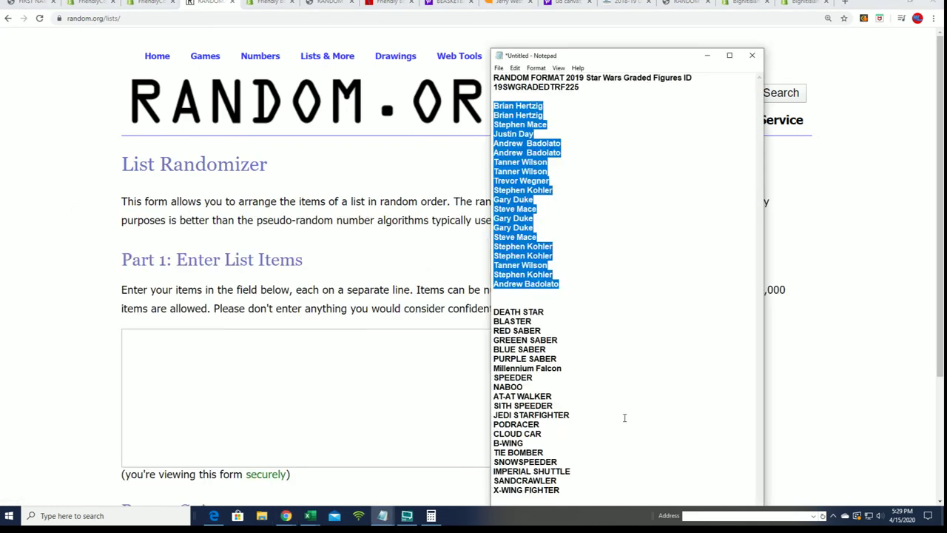
pyautogui.moveTo(561, 490)
pyautogui.mouseDown()
pyautogui.moveTo(518, 415)
pyautogui.moveTo(493, 312)
pyautogui.mouseUp()
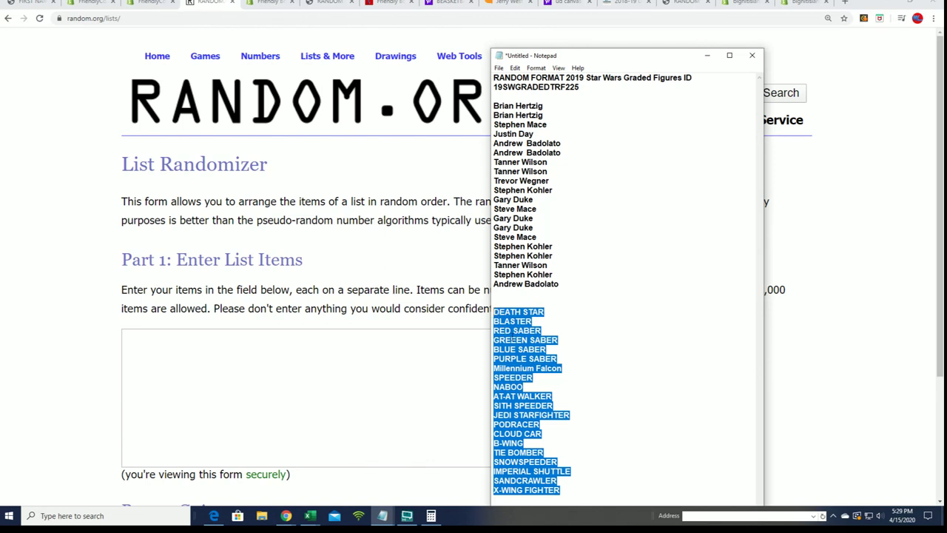
pyautogui.rightClick(510, 326)
pyautogui.click(533, 364)
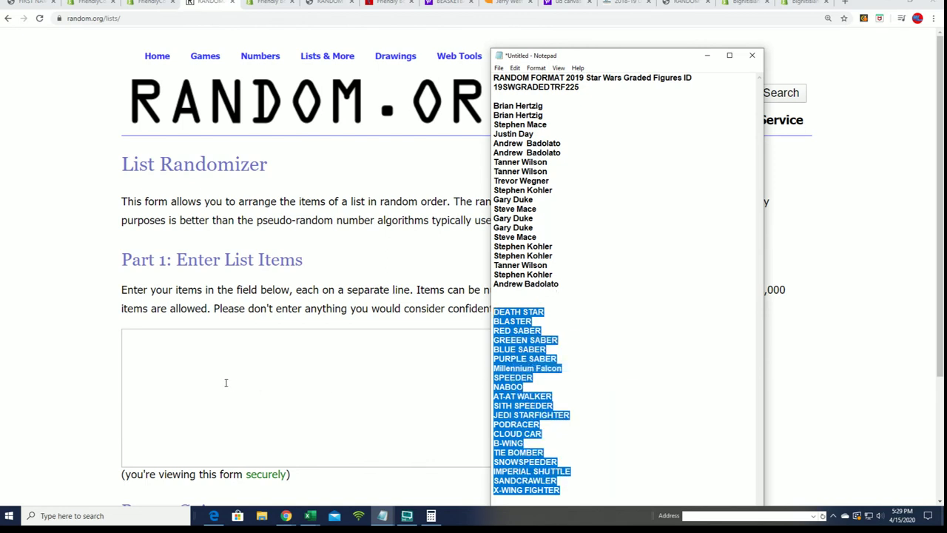
# - Paste the sticker titles into the randomizer and shuffle them repeatedly until B-WING leads
pyautogui.click(149, 341)
pyautogui.rightClick(138, 333)
pyautogui.click(168, 412)
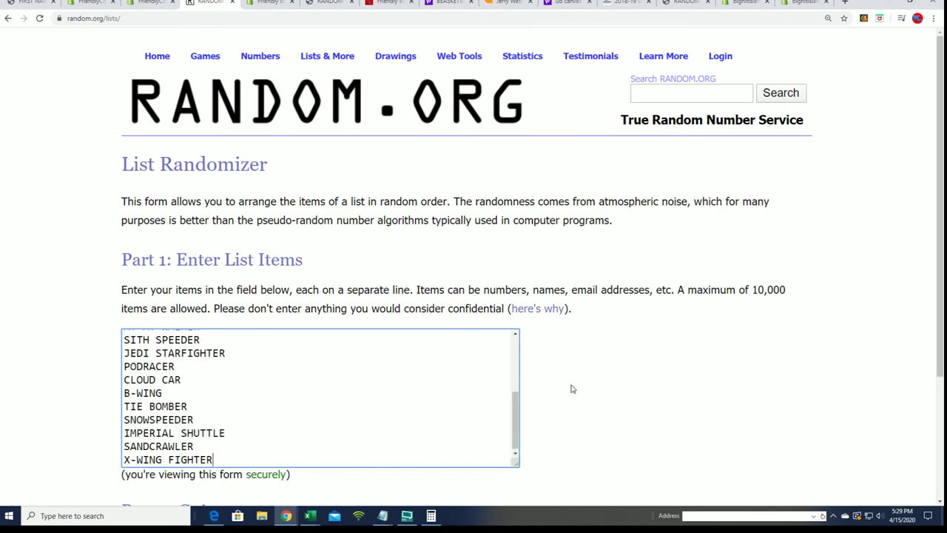
pyautogui.scroll(-3, 592, 382)
pyautogui.click(137, 400)
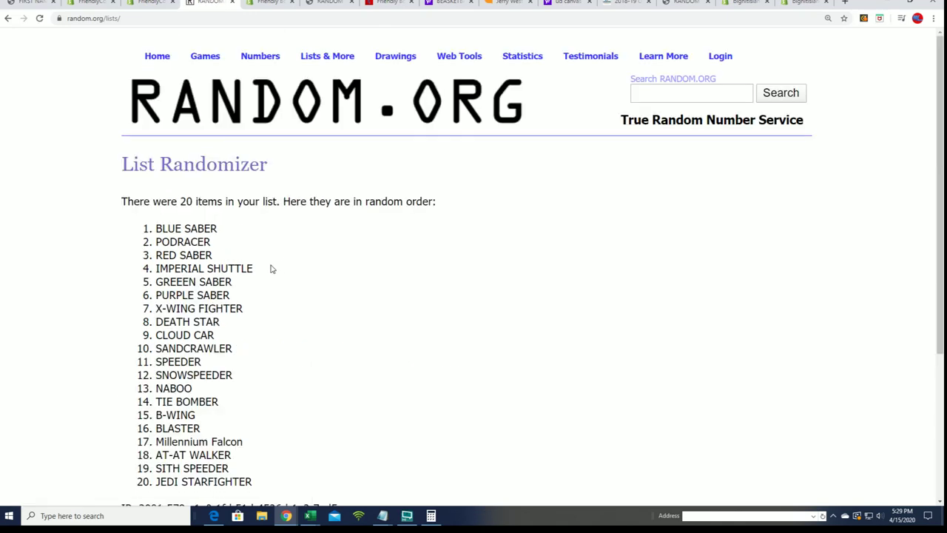
pyautogui.scroll(-3, 270, 270)
pyautogui.click(130, 400)
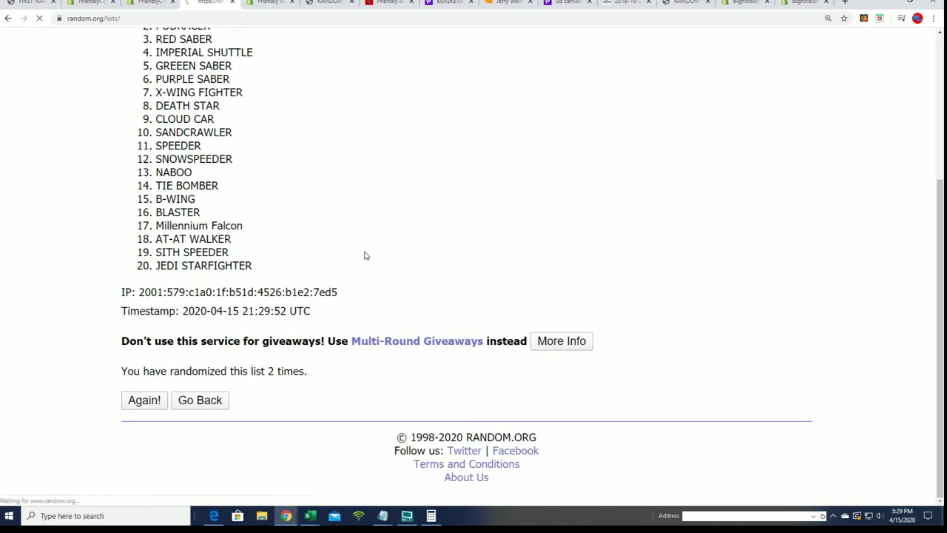
pyautogui.click(148, 398)
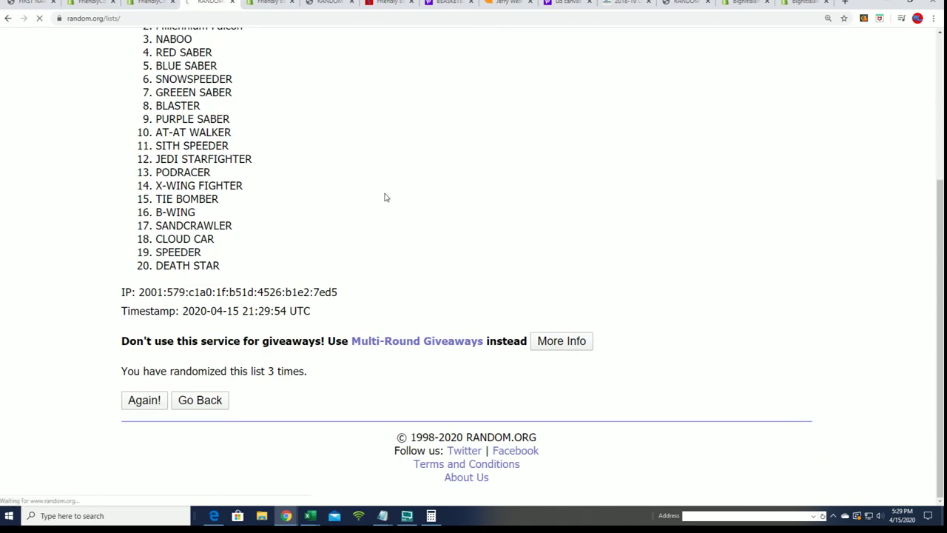
pyautogui.click(135, 403)
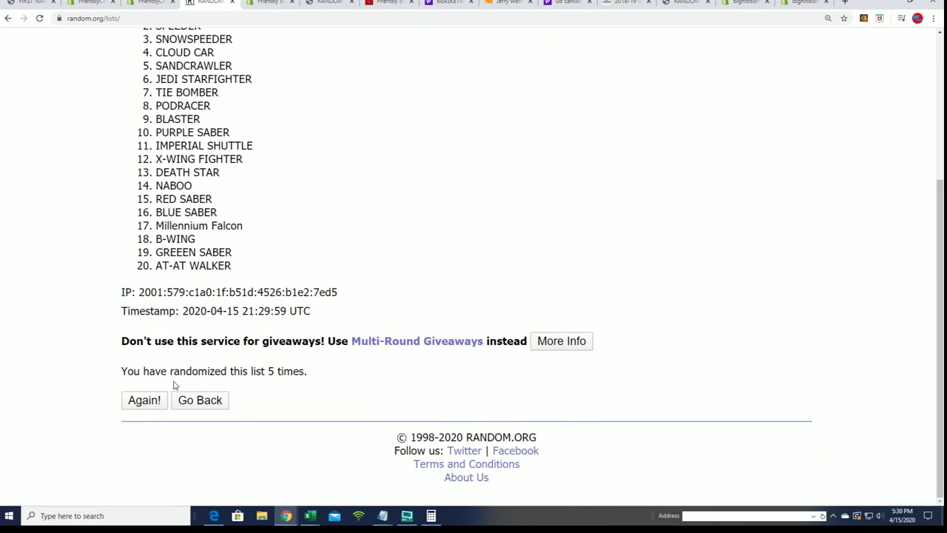
pyautogui.click(142, 401)
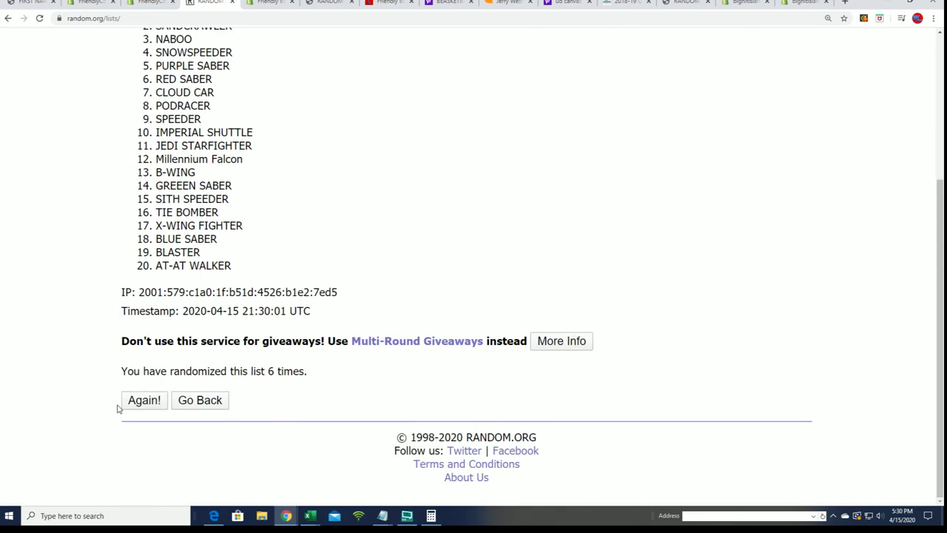
pyautogui.click(142, 401)
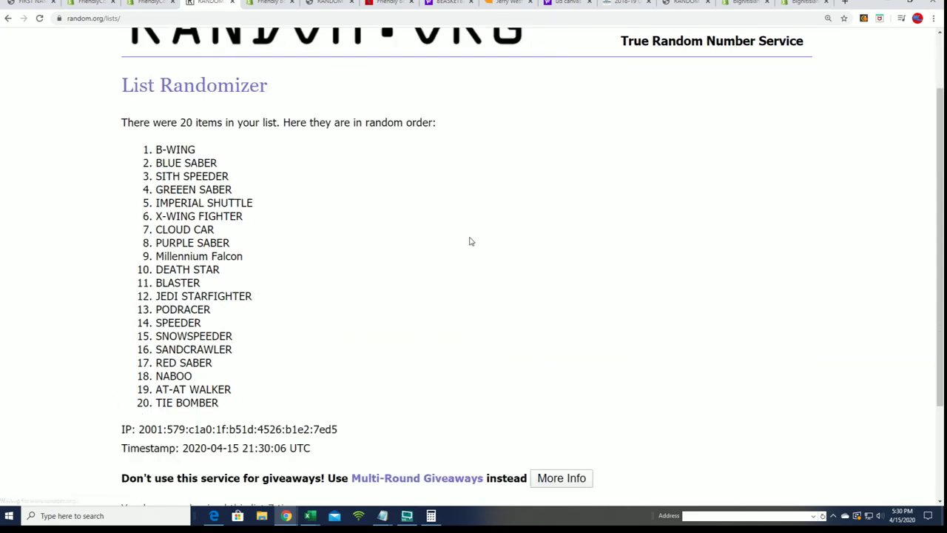
# - Copy the 20 shuffled sticker titles, from B-WING to TIE BOMBER
pyautogui.moveTo(150, 118)
pyautogui.mouseDown()
pyautogui.moveTo(208, 216)
pyautogui.moveTo(225, 382)
pyautogui.mouseUp()
pyautogui.rightClick(179, 141)
pyautogui.click(192, 146)
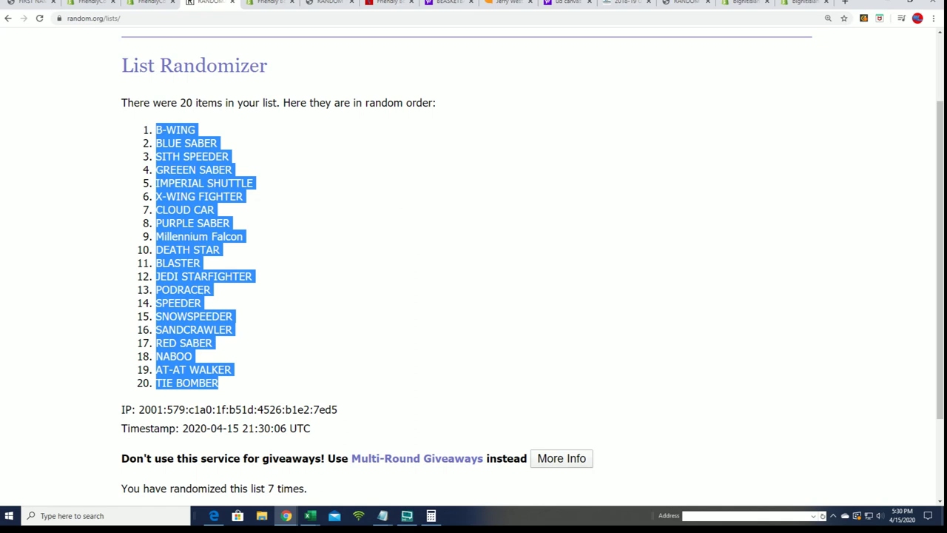
pyautogui.hotkey('alt', 'Tab')
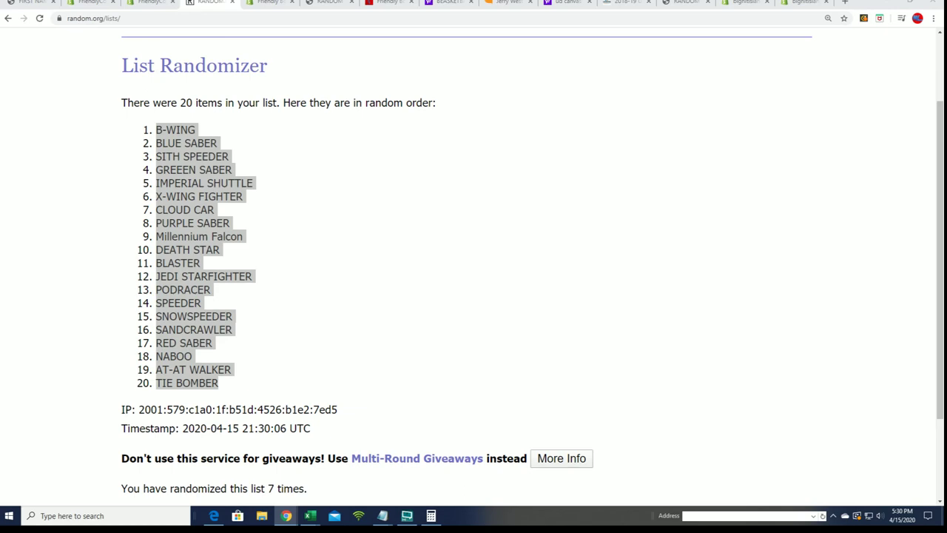
# - Paste the shuffled sticker titles into column B from B2 as plain text
pyautogui.hotkey('alt', 'Tab')
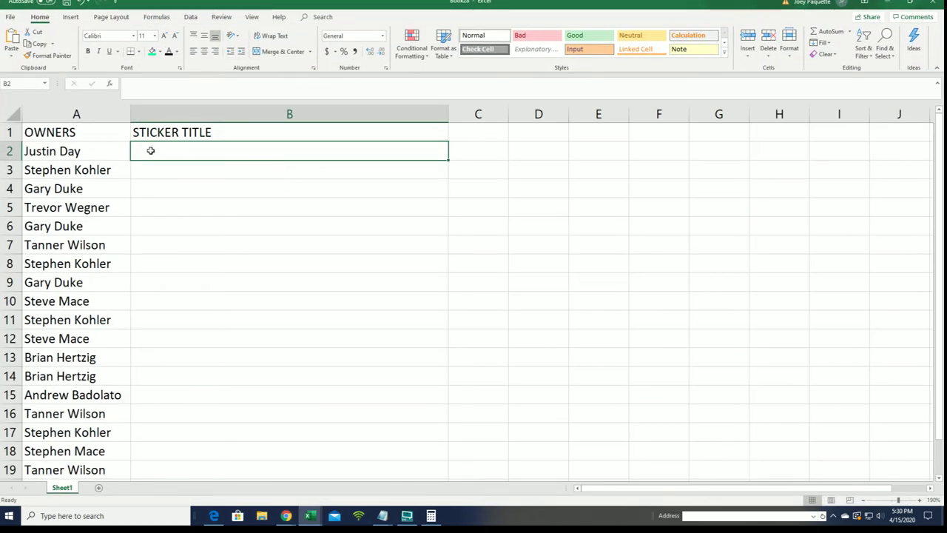
pyautogui.rightClick(150, 150)
pyautogui.click(184, 205)
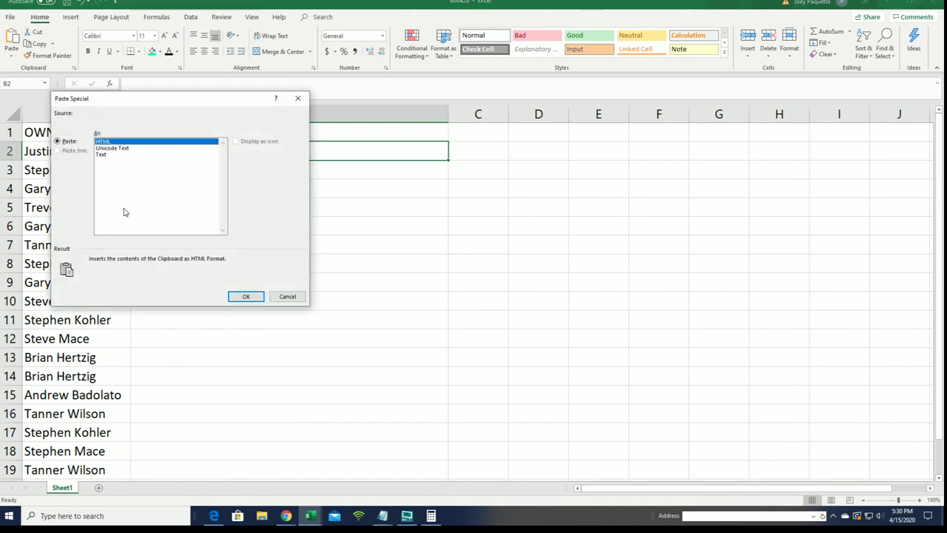
pyautogui.click(103, 155)
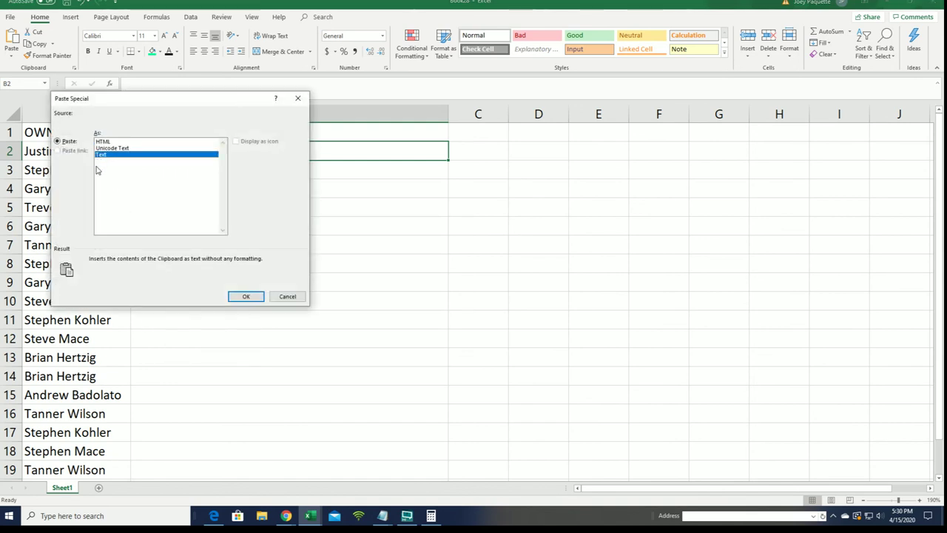
pyautogui.click(247, 297)
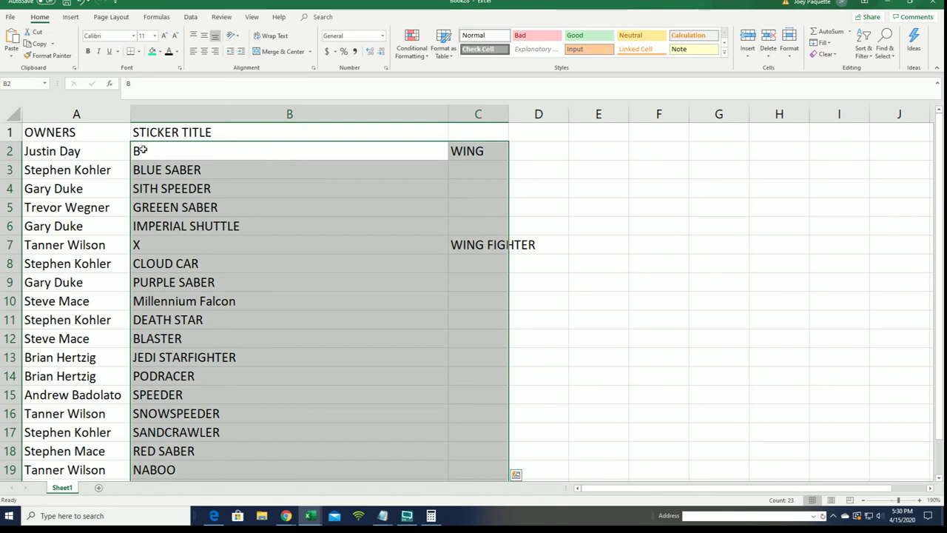
# - Repair the split titles to B WING, X WING FIGHTER and AT WALKER, then zoom out
pyautogui.click(468, 152)
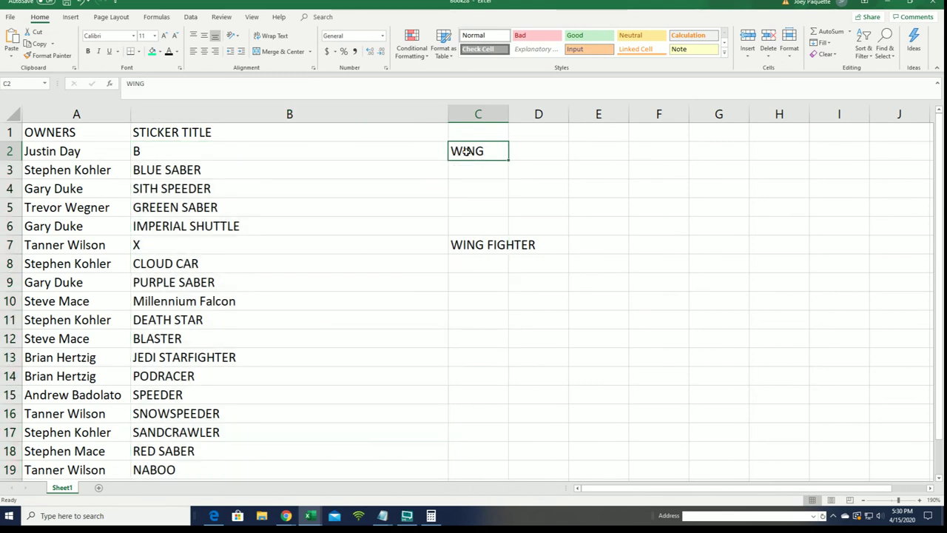
pyautogui.doubleClick(141, 152)
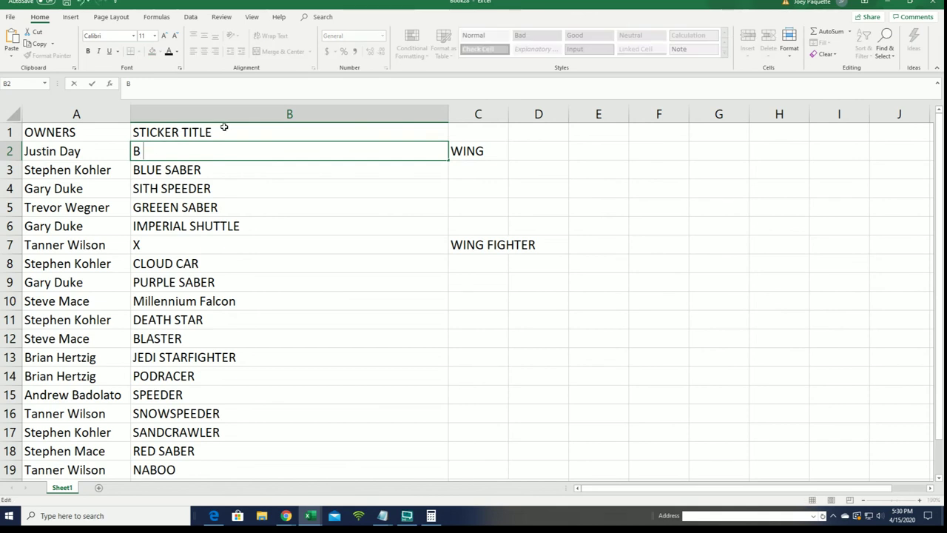
pyautogui.write('WING')
pyautogui.press('Return')
pyautogui.doubleClick(151, 244)
pyautogui.write('WI')
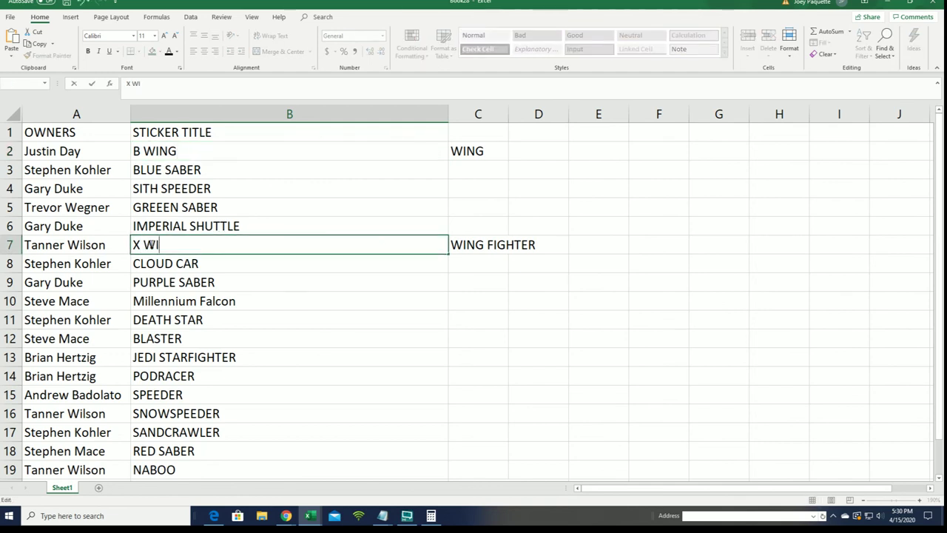
pyautogui.write('NG FIGHTER')
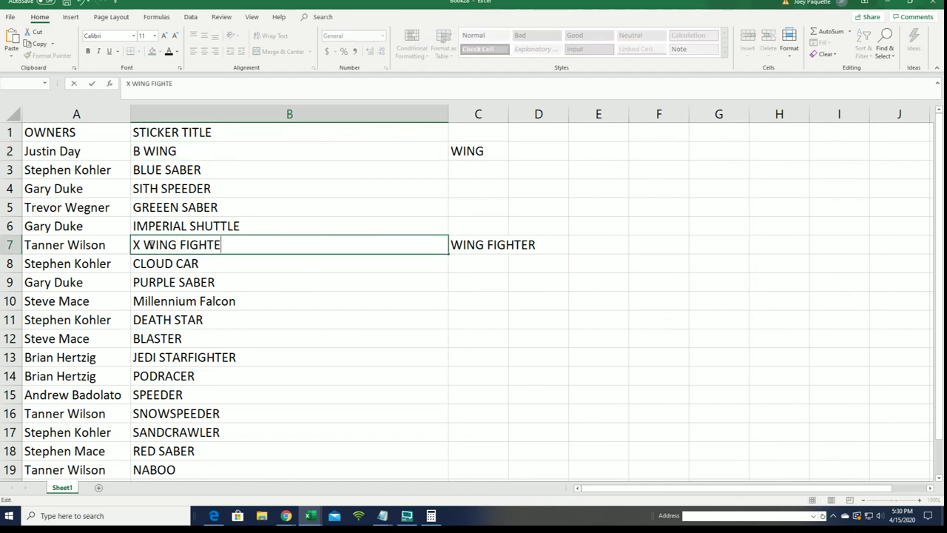
pyautogui.scroll(-1, 196, 333)
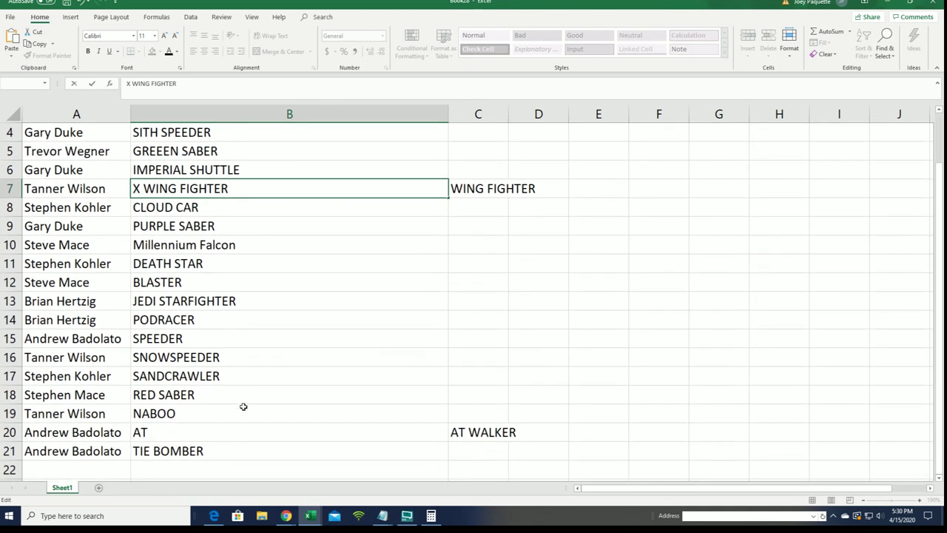
pyautogui.doubleClick(188, 431)
pyautogui.write('W')
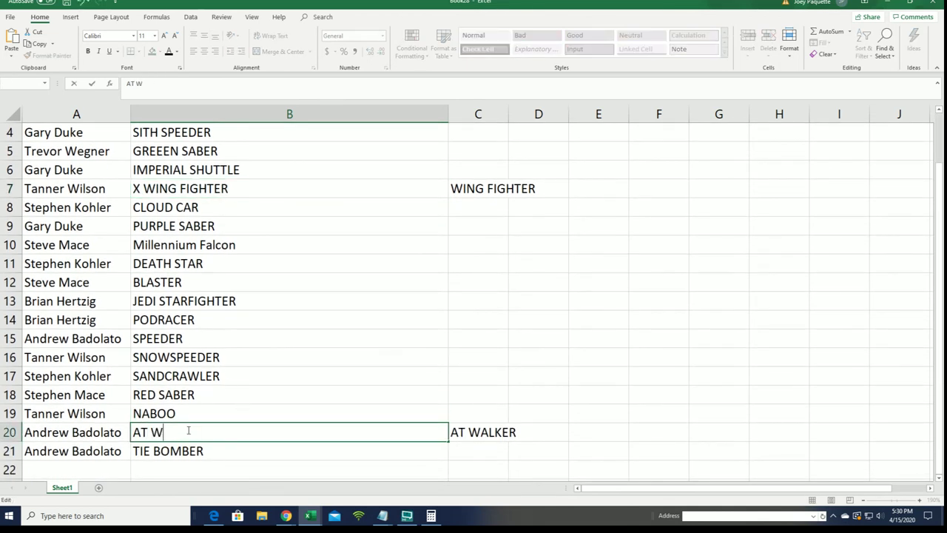
pyautogui.write('ALKER')
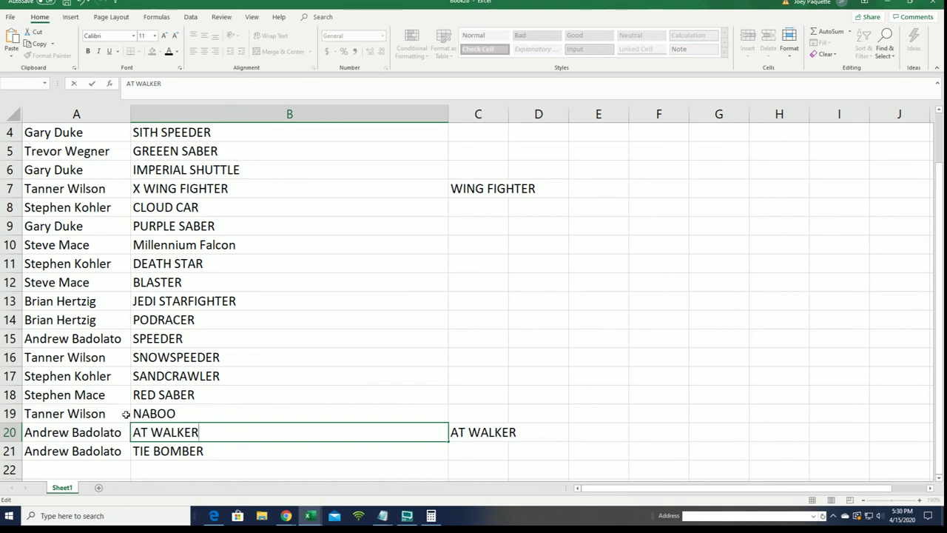
pyautogui.scroll(1, 127, 412)
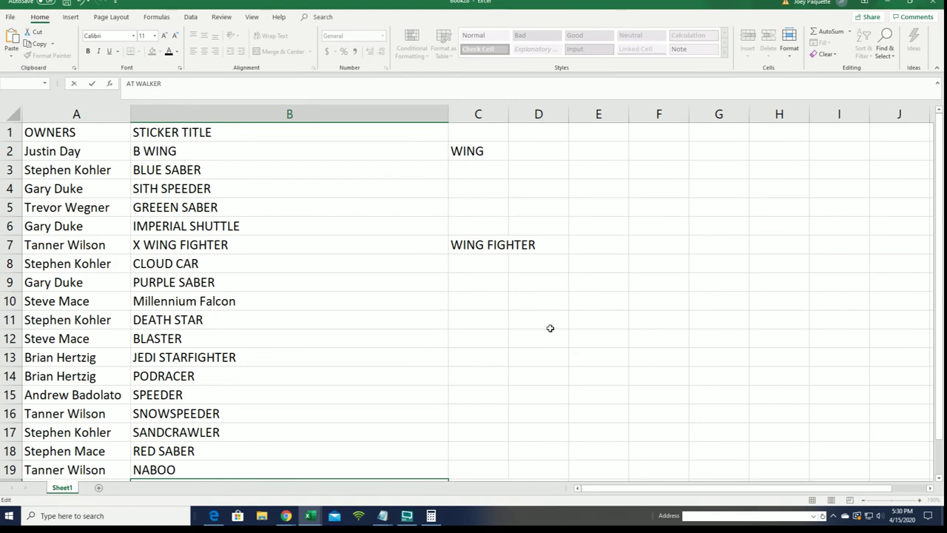
pyautogui.click(86, 175)
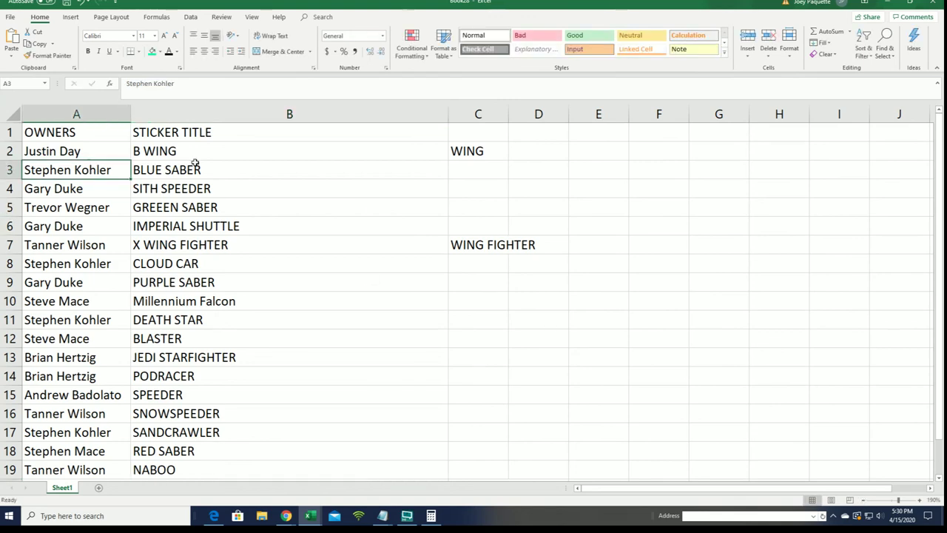
pyautogui.click(862, 499)
pyautogui.click(862, 499)
pyautogui.click(863, 499)
pyautogui.click(862, 499)
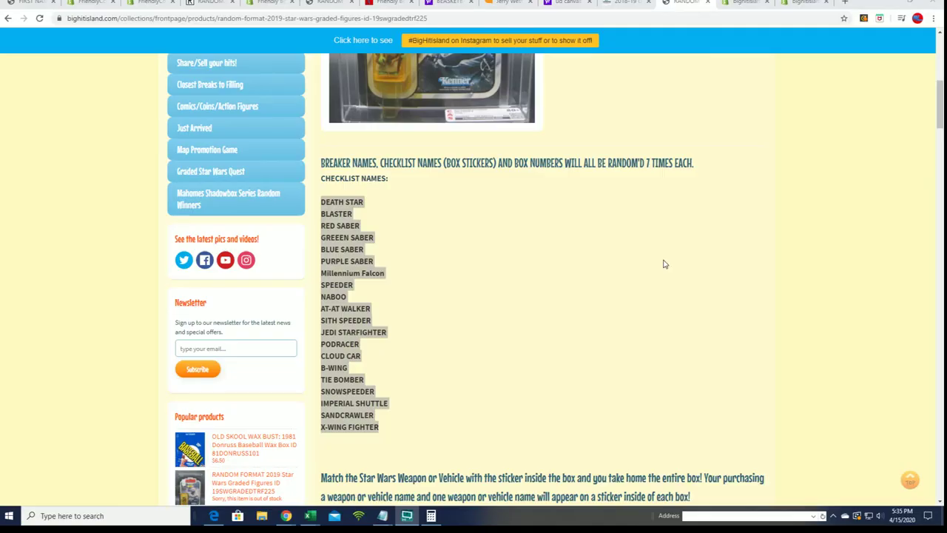
# - Reload and go to Graded Star Wars Quest, highlighting the 7 YODA TICKETS holders list
pyautogui.press('F5')
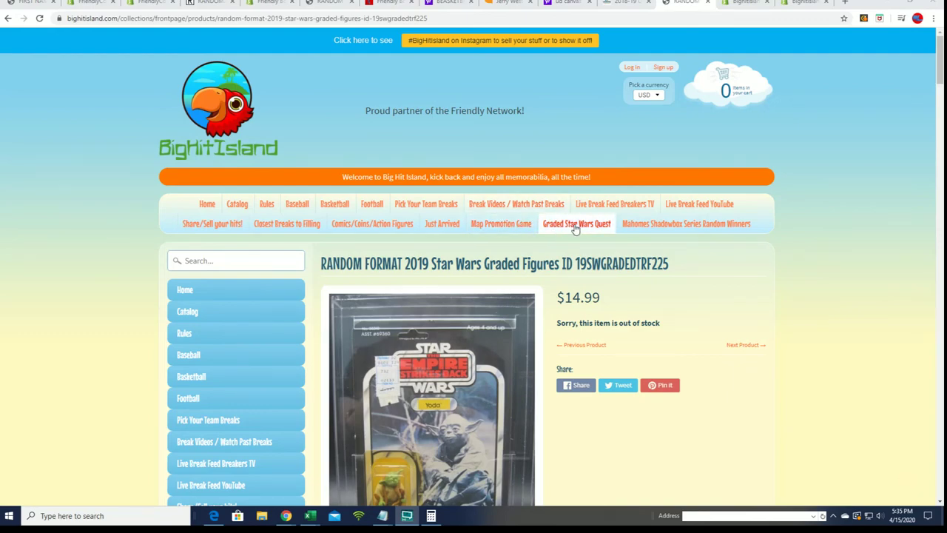
pyautogui.click(576, 224)
pyautogui.scroll(-3, 549, 366)
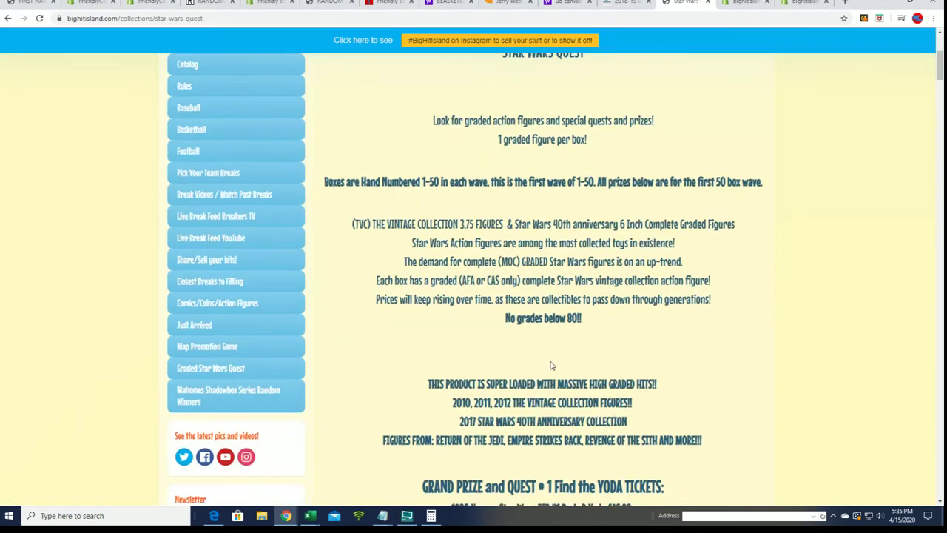
pyautogui.scroll(-10, 549, 366)
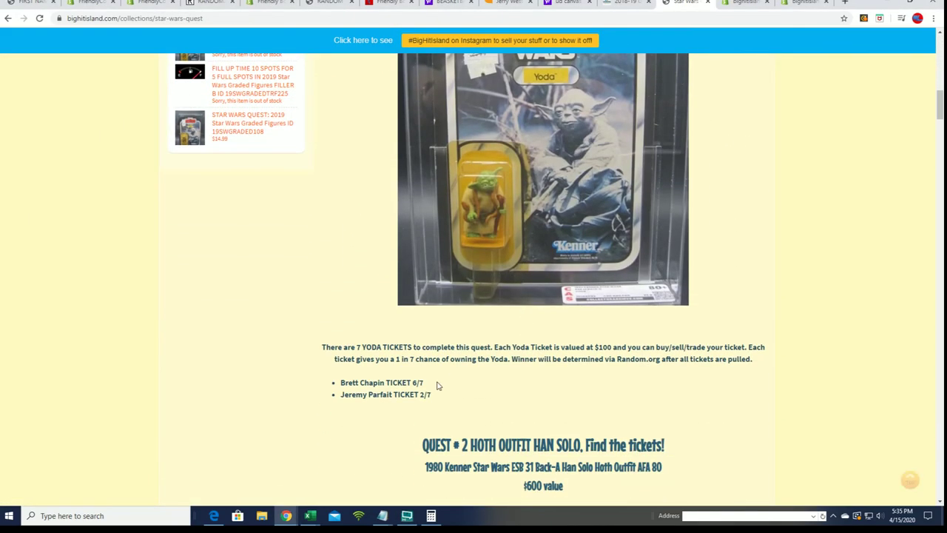
pyautogui.moveTo(437, 396); pyautogui.dragTo(339, 384)
pyautogui.moveTo(350, 346); pyautogui.dragTo(400, 347)
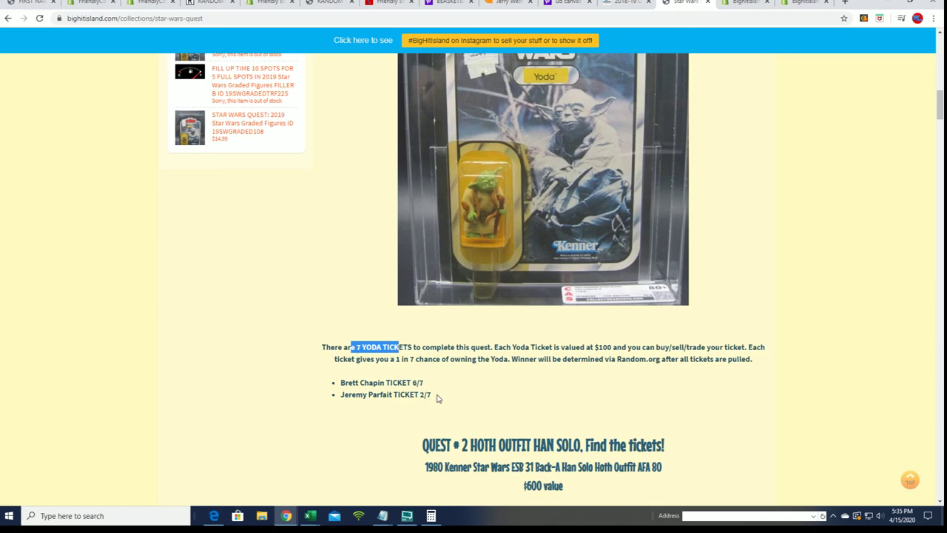
# - Read through the quests, highlighting the 1 in 6 chance wording, then return to the top
pyautogui.scroll(-1, 436, 398)
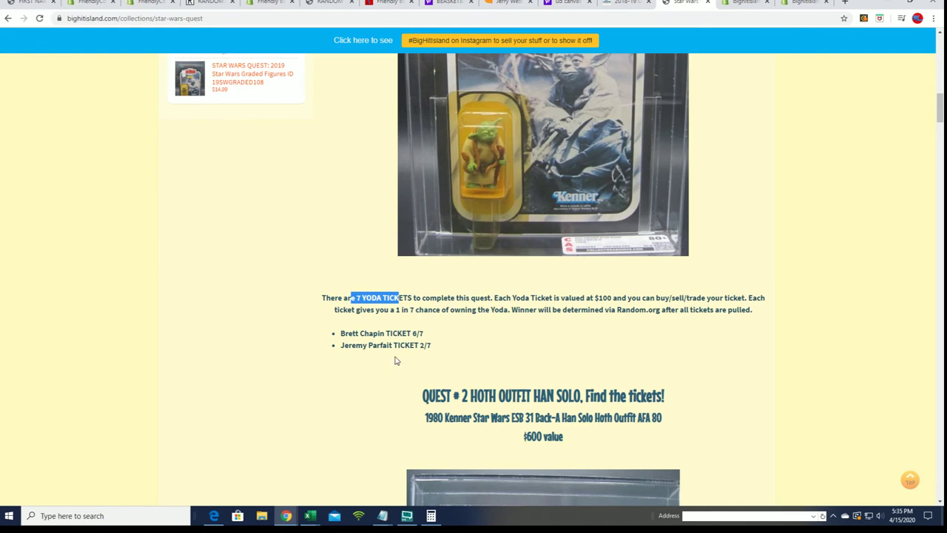
pyautogui.scroll(-6, 400, 364)
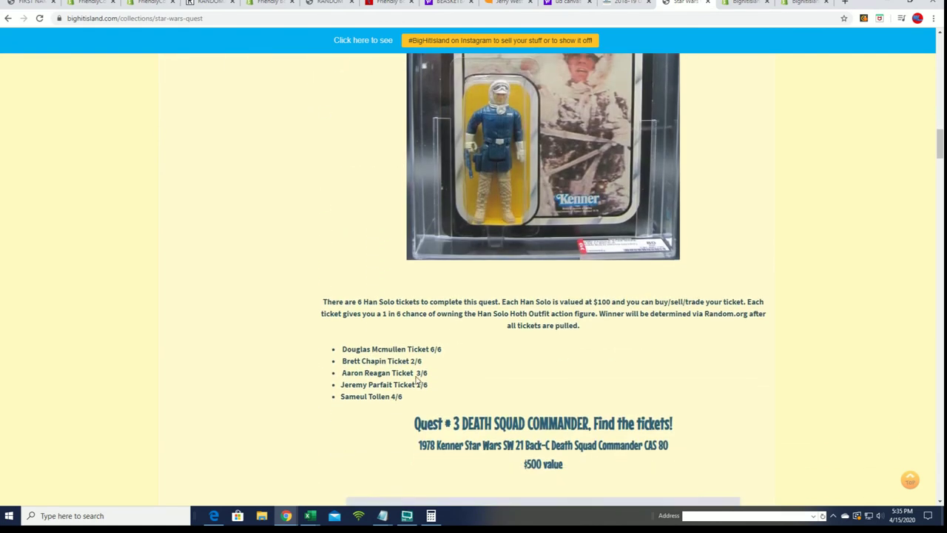
pyautogui.moveTo(398, 314); pyautogui.dragTo(350, 314)
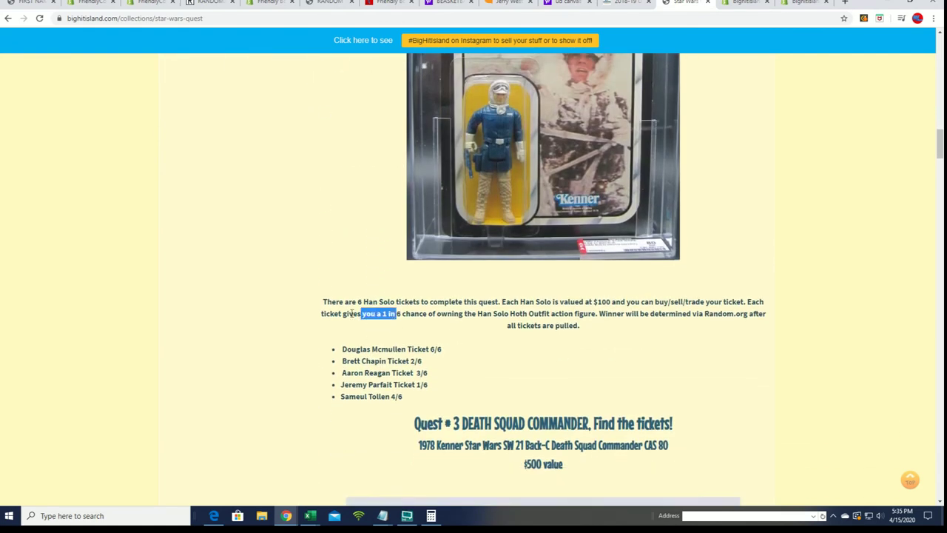
pyautogui.scroll(-10, 375, 365)
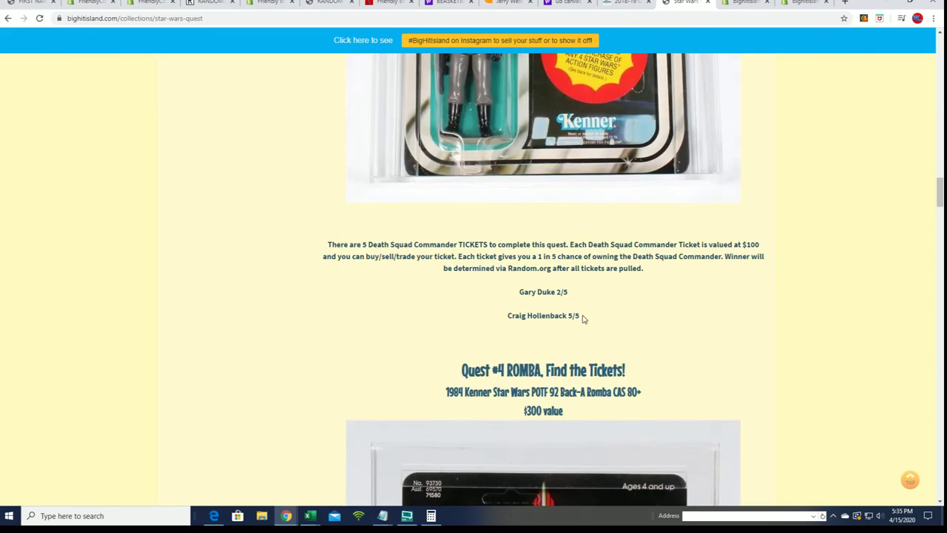
pyautogui.moveTo(582, 318); pyautogui.dragTo(471, 309)
pyautogui.scroll(-5, 422, 356)
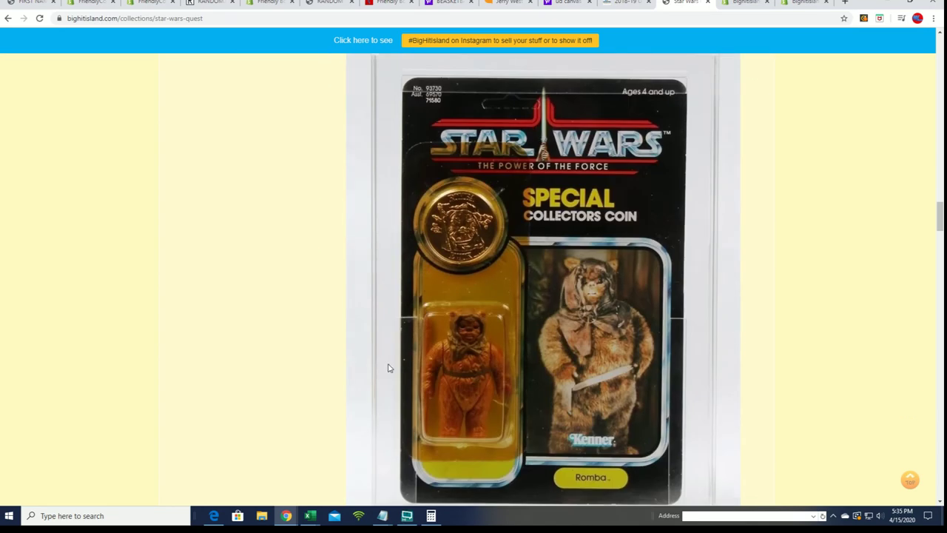
pyautogui.scroll(-3, 390, 368)
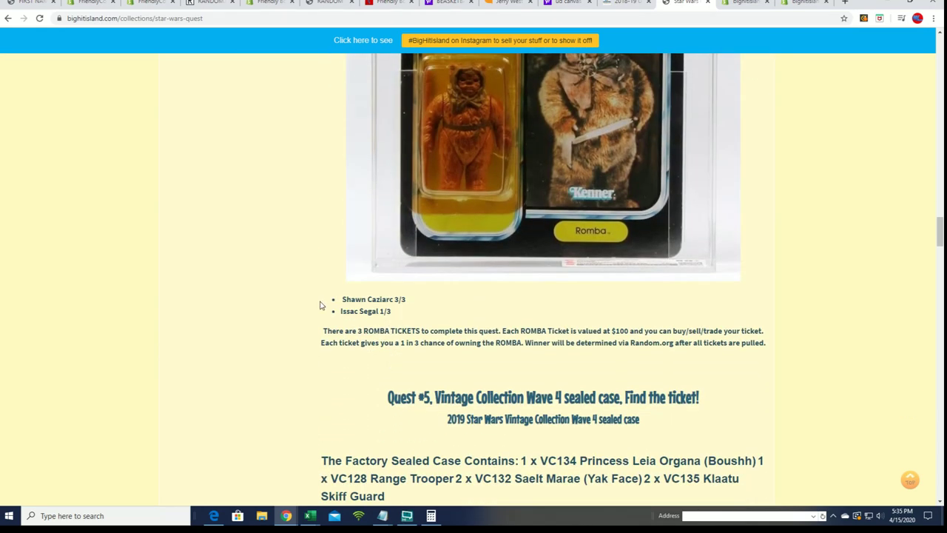
pyautogui.moveTo(341, 302); pyautogui.dragTo(479, 320)
pyautogui.scroll(-3, 480, 320)
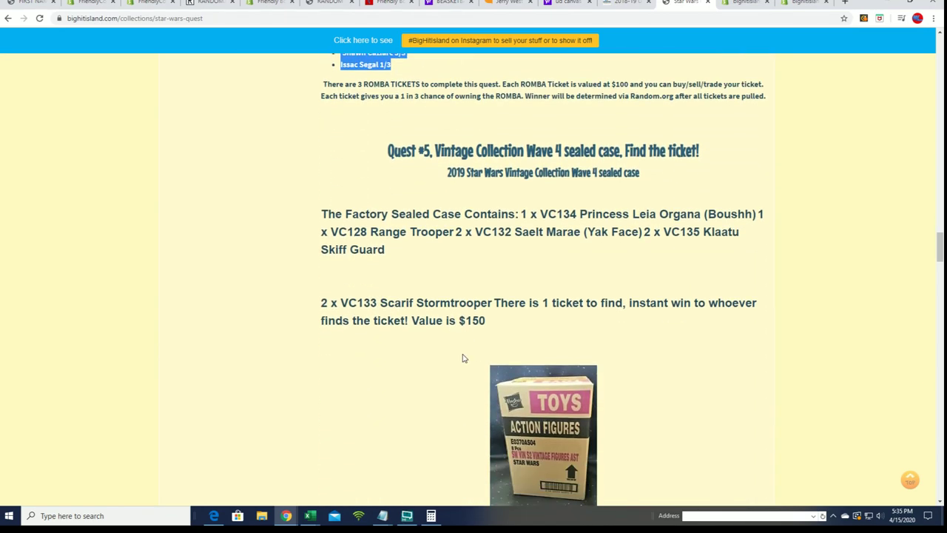
pyautogui.scroll(-15, 393, 366)
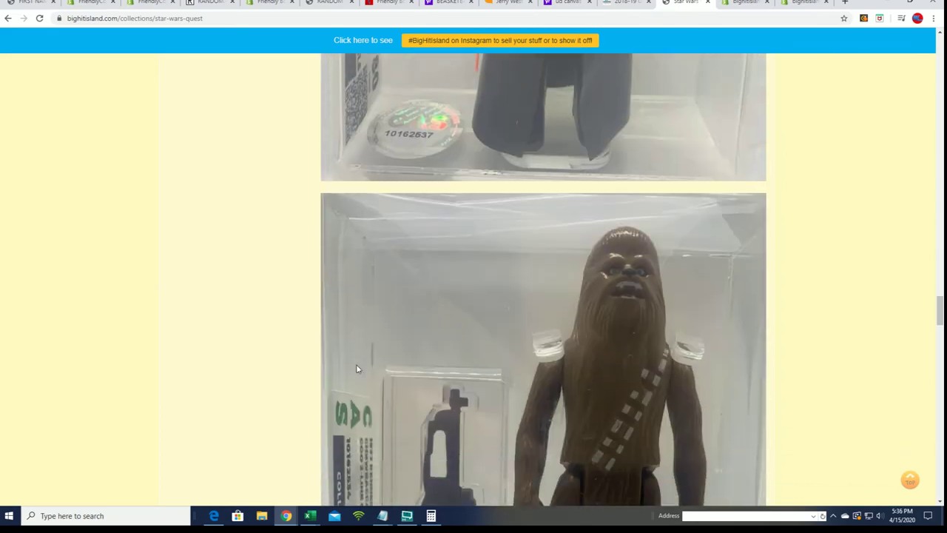
pyautogui.scroll(-15, 356, 366)
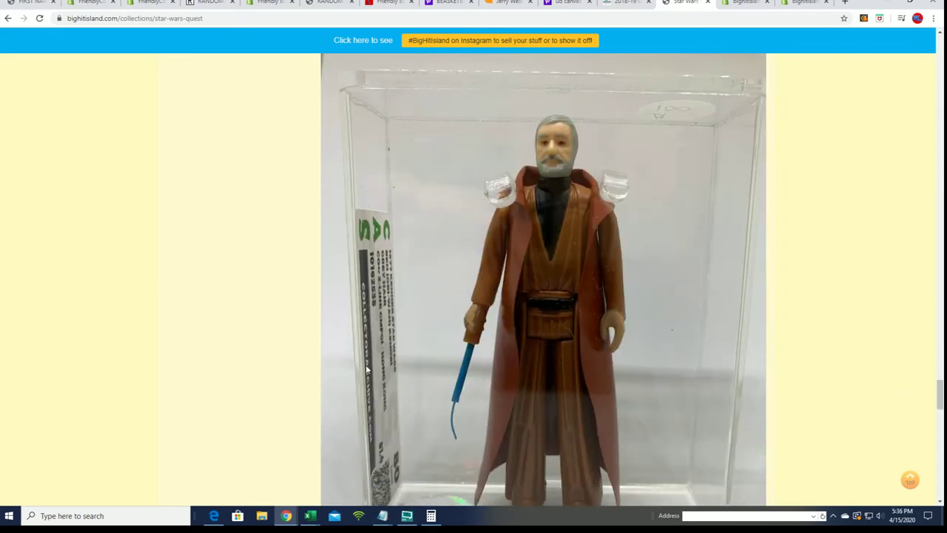
pyautogui.scroll(-15, 366, 368)
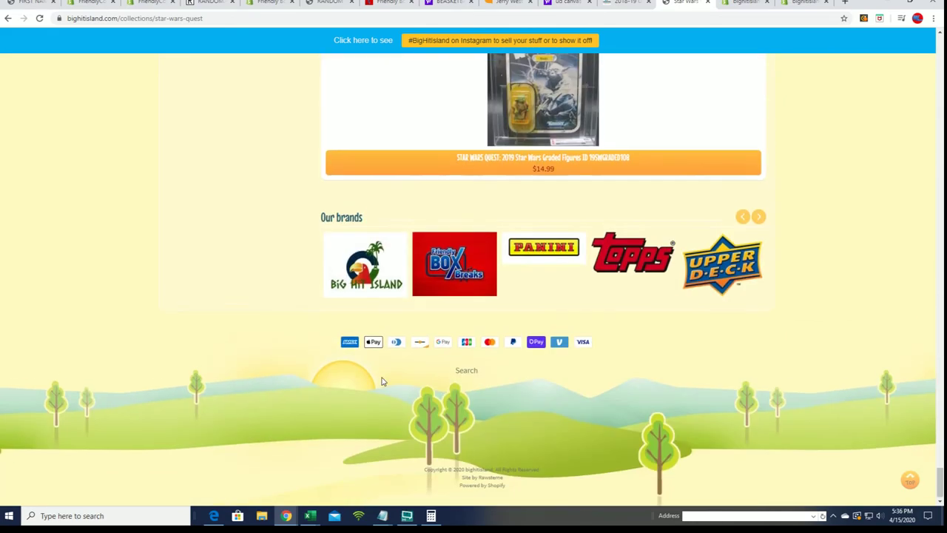
pyautogui.scroll(2, 383, 381)
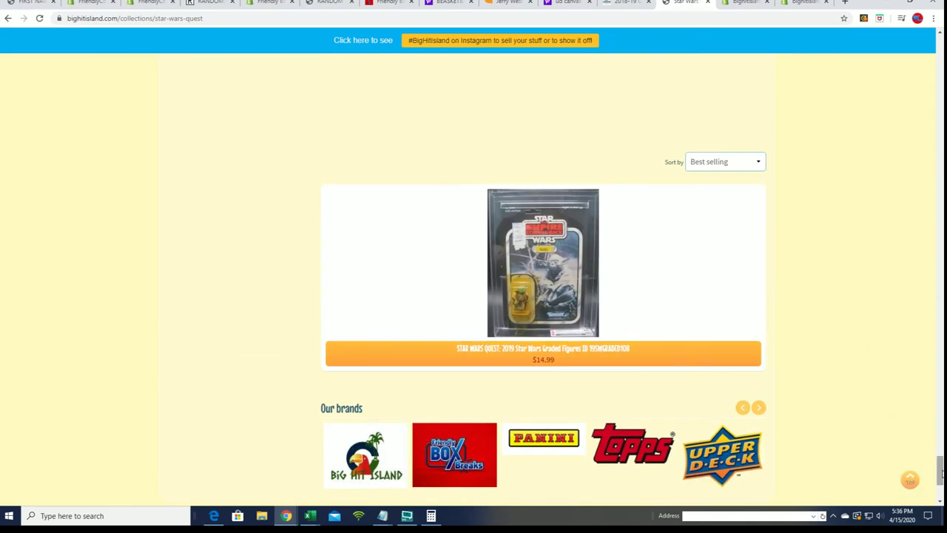
pyautogui.moveTo(941, 468)
pyautogui.mouseDown()
pyautogui.moveTo(933, 173)
pyautogui.moveTo(910, 50)
pyautogui.mouseUp()
pyautogui.tripleClick(623, 299)
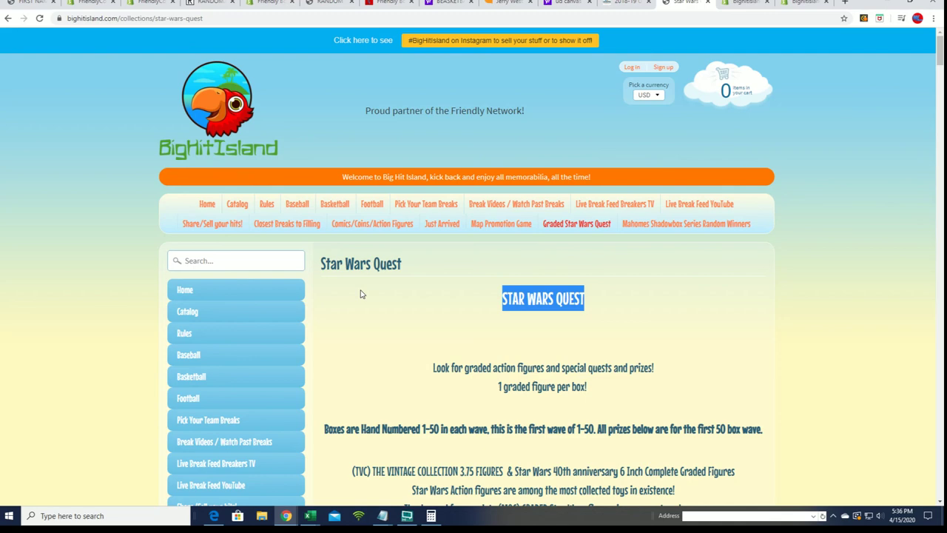
pyautogui.moveTo(423, 427); pyautogui.dragTo(521, 420)
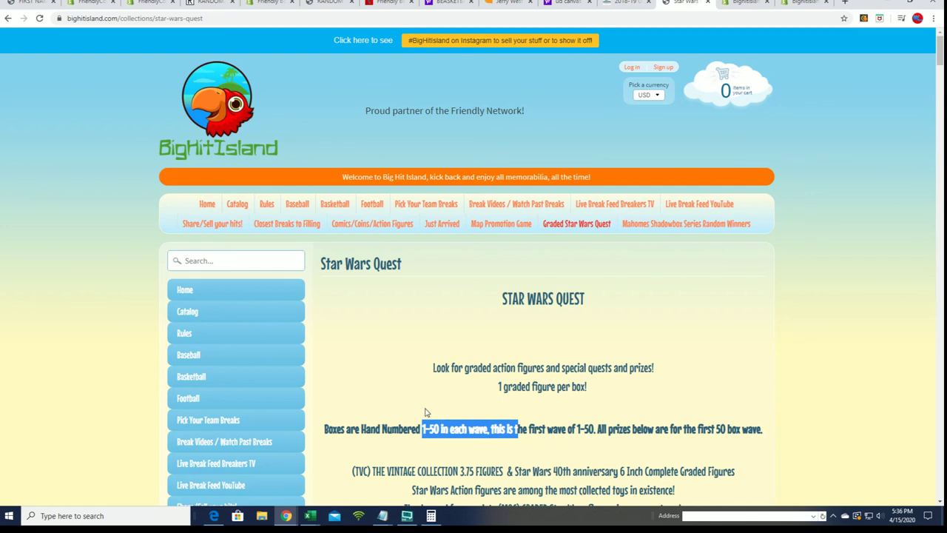
pyautogui.click(435, 433)
pyautogui.moveTo(424, 428); pyautogui.dragTo(488, 429)
pyautogui.scroll(-2, 481, 370)
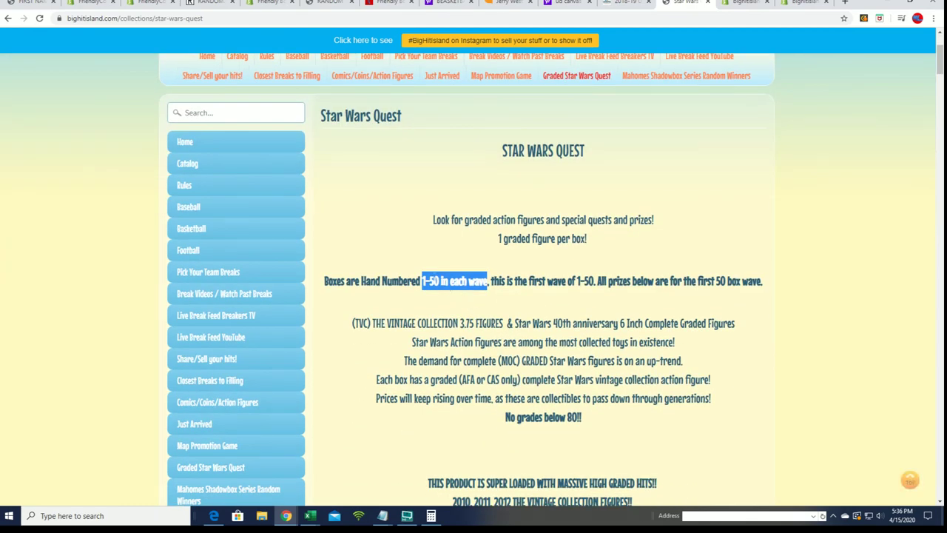
pyautogui.moveTo(415, 280); pyautogui.dragTo(488, 281)
pyautogui.click(459, 282)
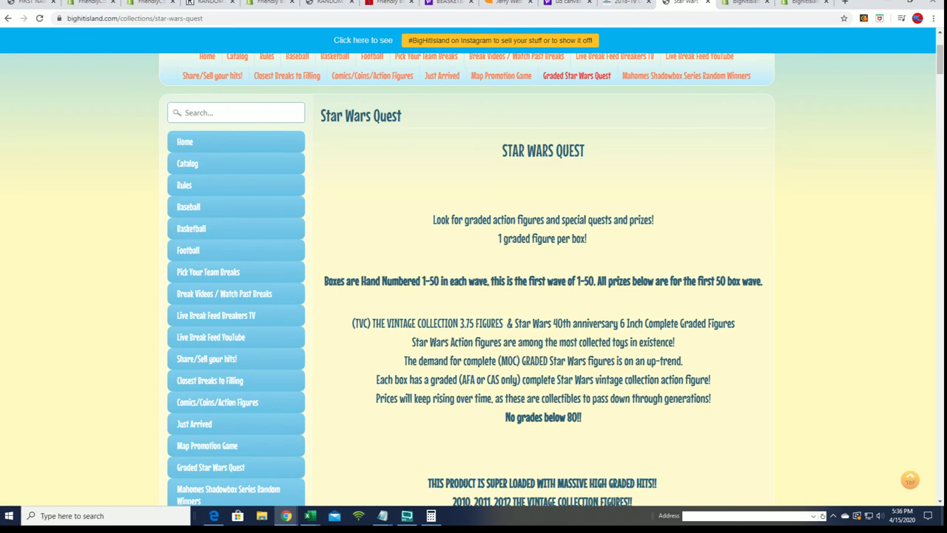